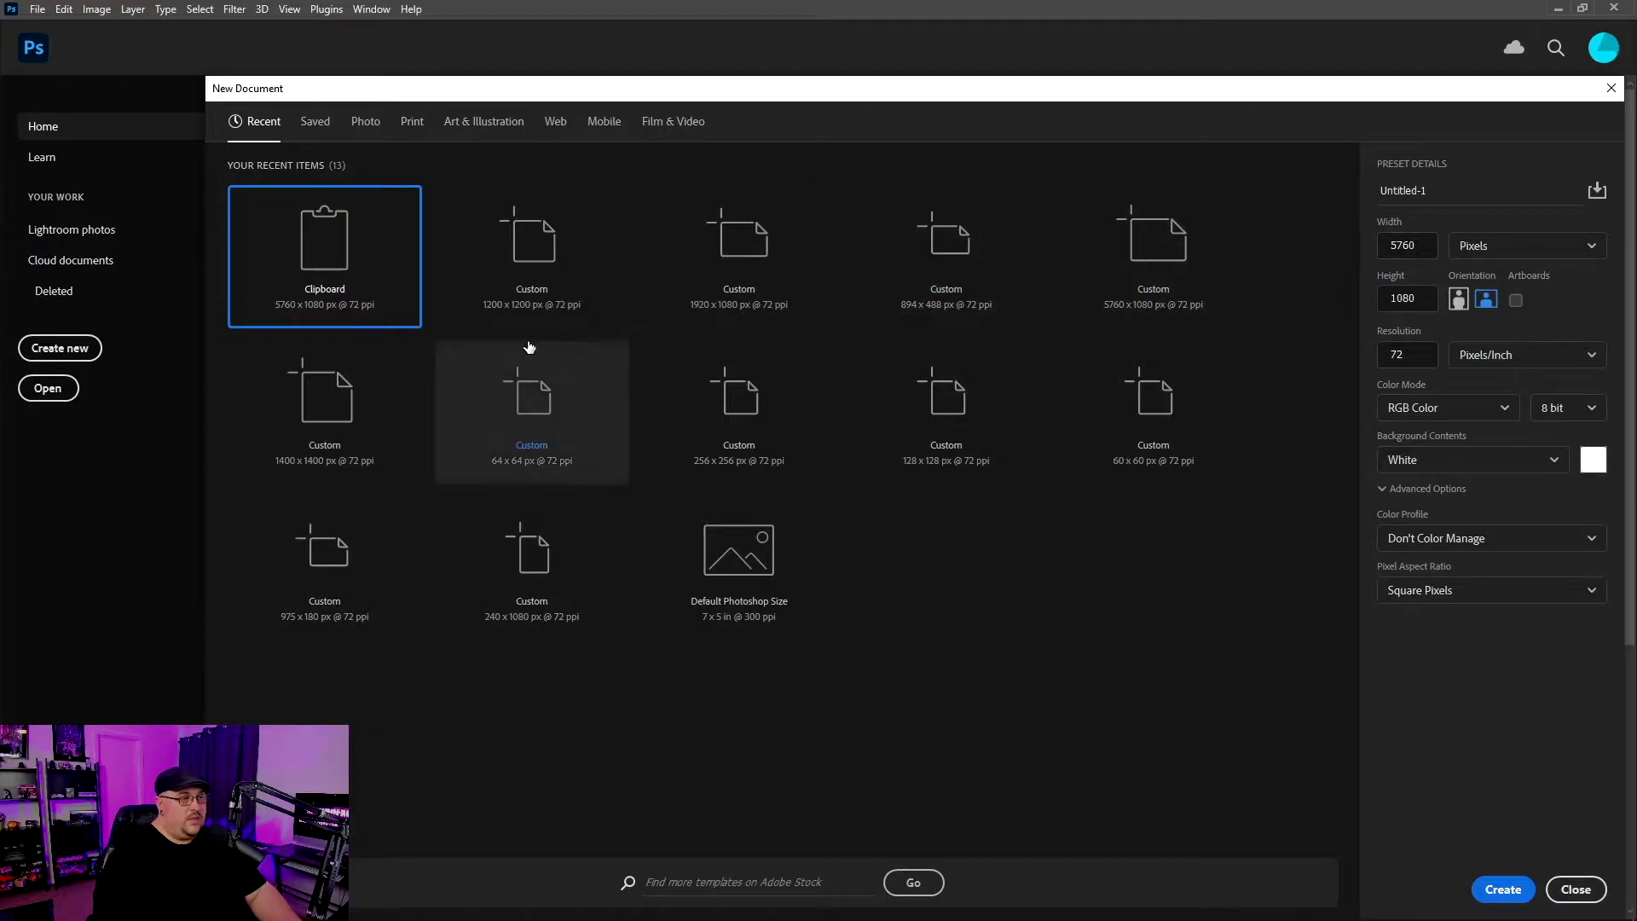
# - Create a new 1200 × 1200 px Photoshop document from the Custom preset
pyautogui.click(550, 300)
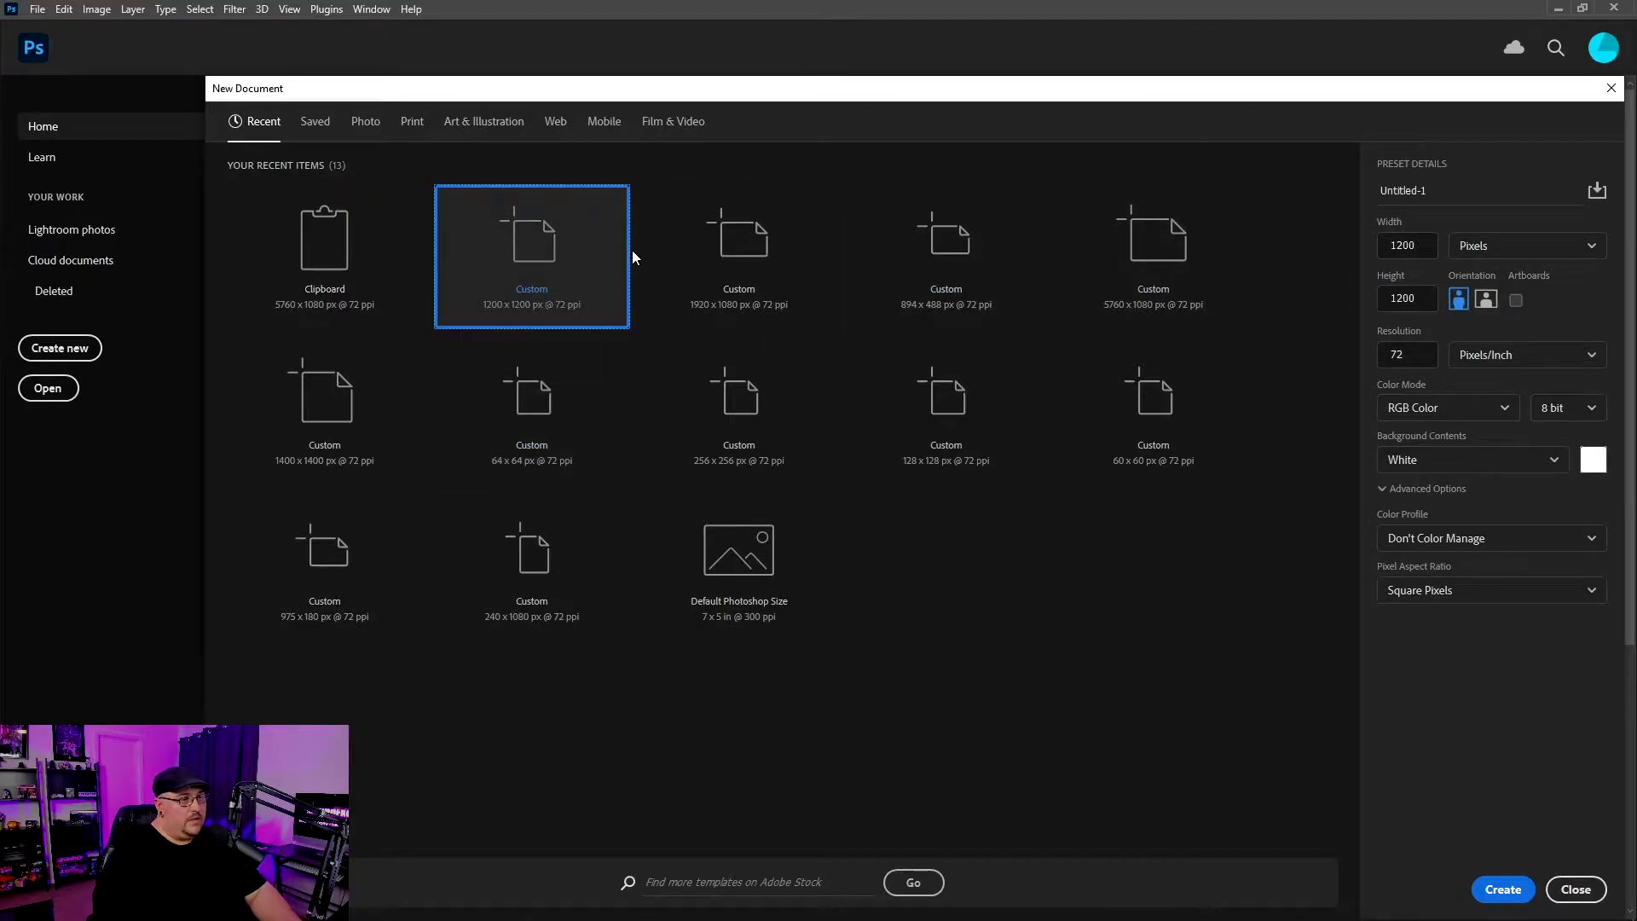
pyautogui.doubleClick(539, 259)
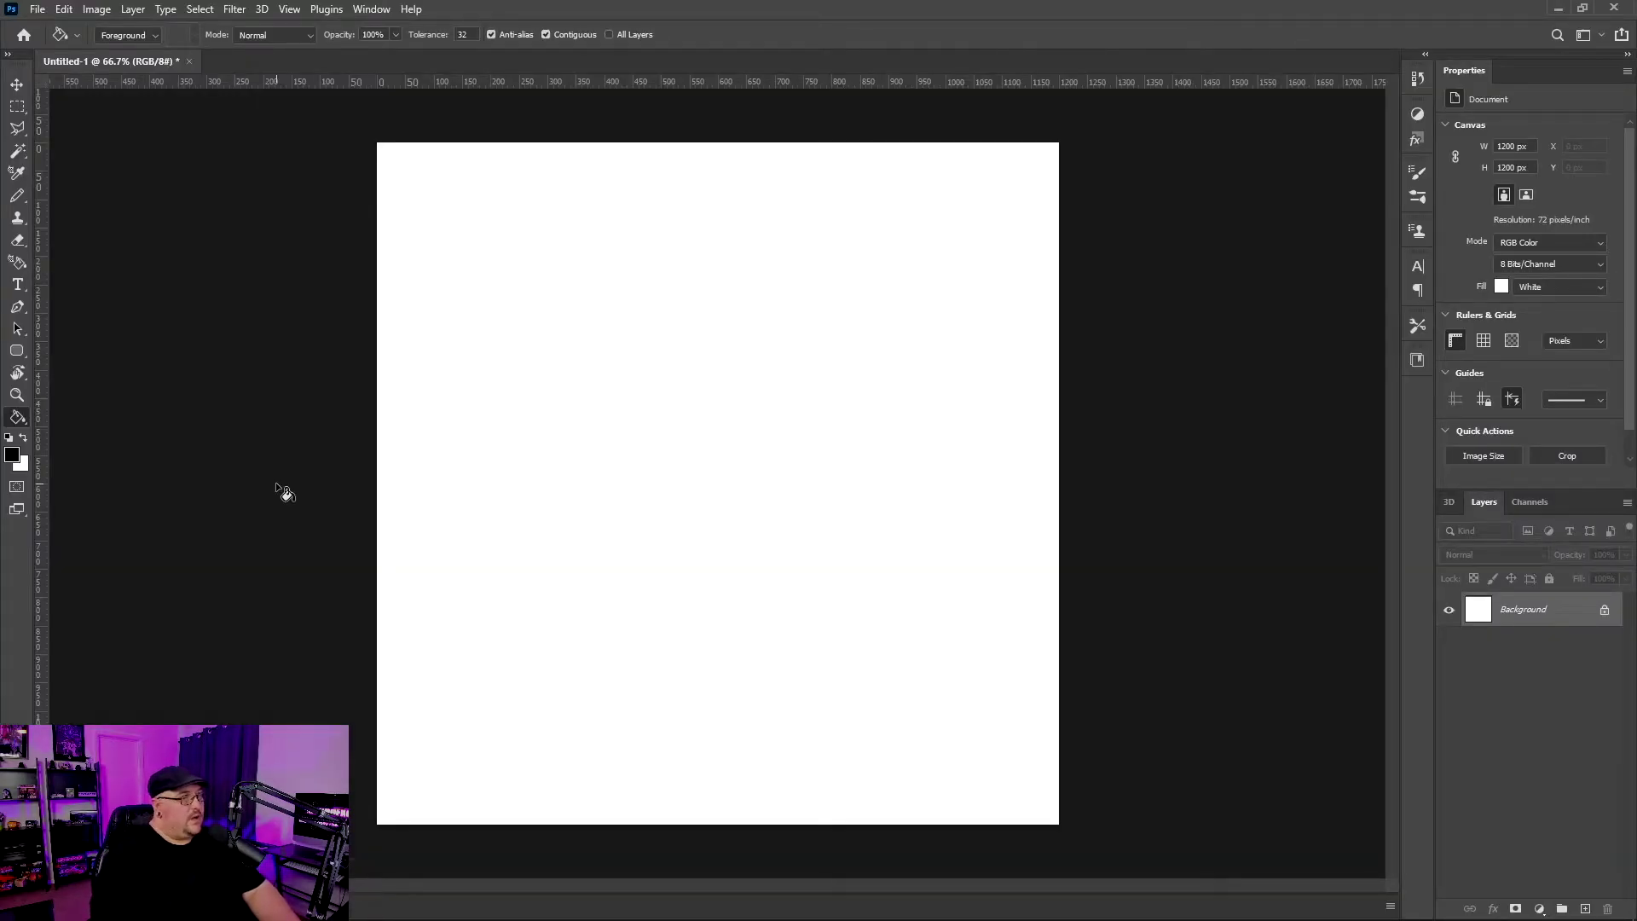
# - Fill the blank Untitled-1 canvas with black using the Paint Bucket
pyautogui.click(768, 449)
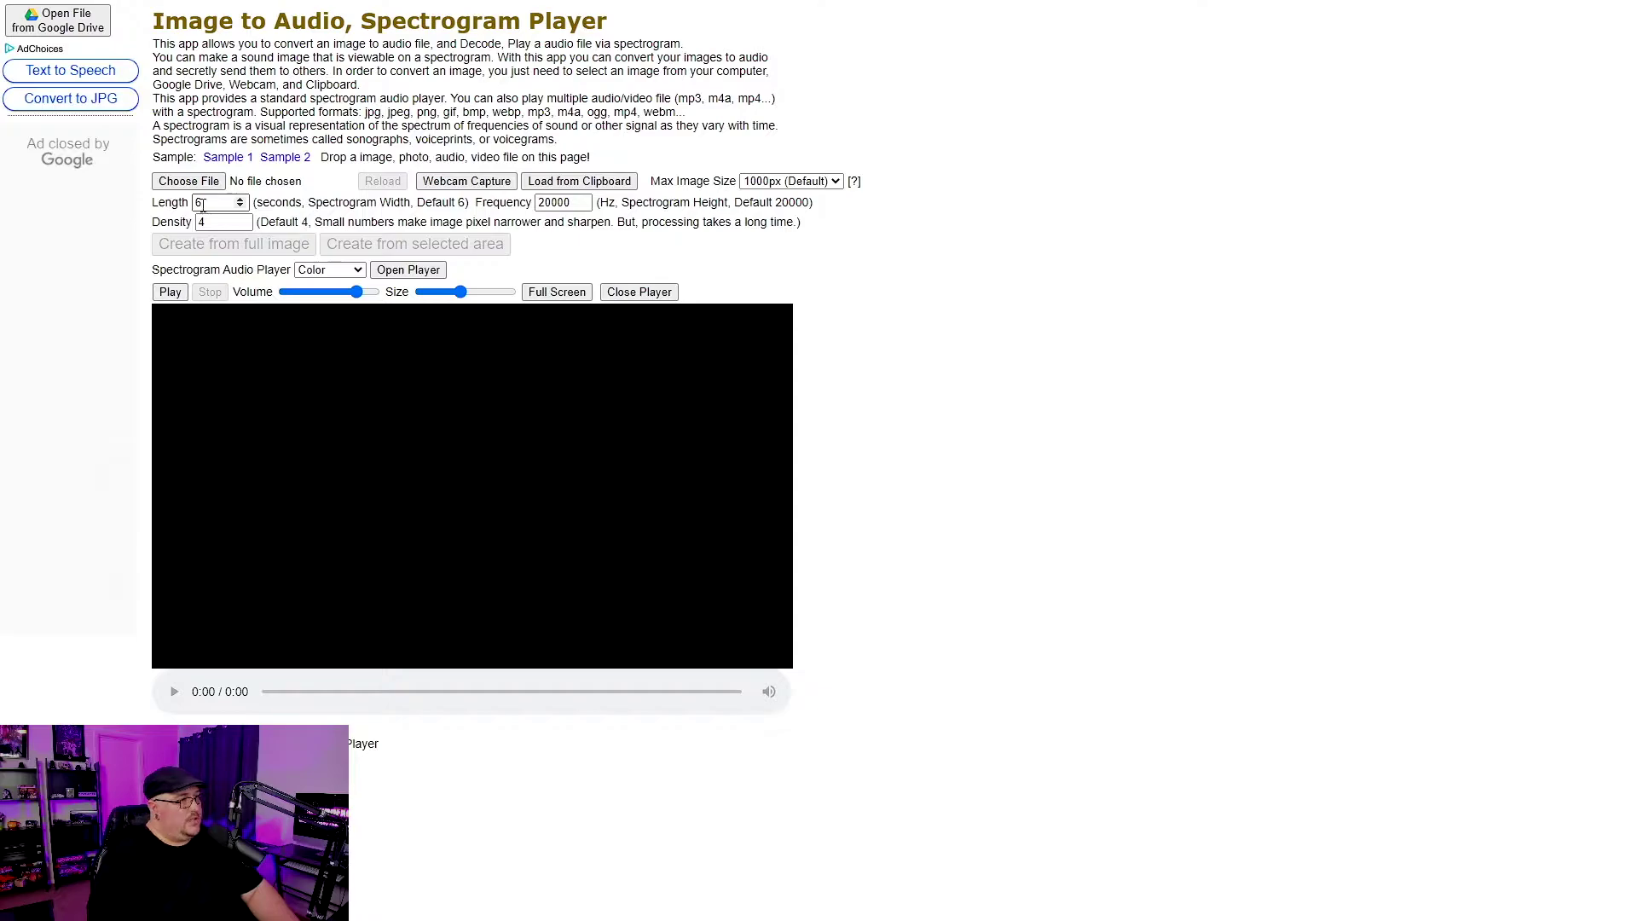
# - Replace the Length value with 9 seconds and change Density from 4 to 1
pyautogui.moveTo(205, 203); pyautogui.dragTo(180, 203)
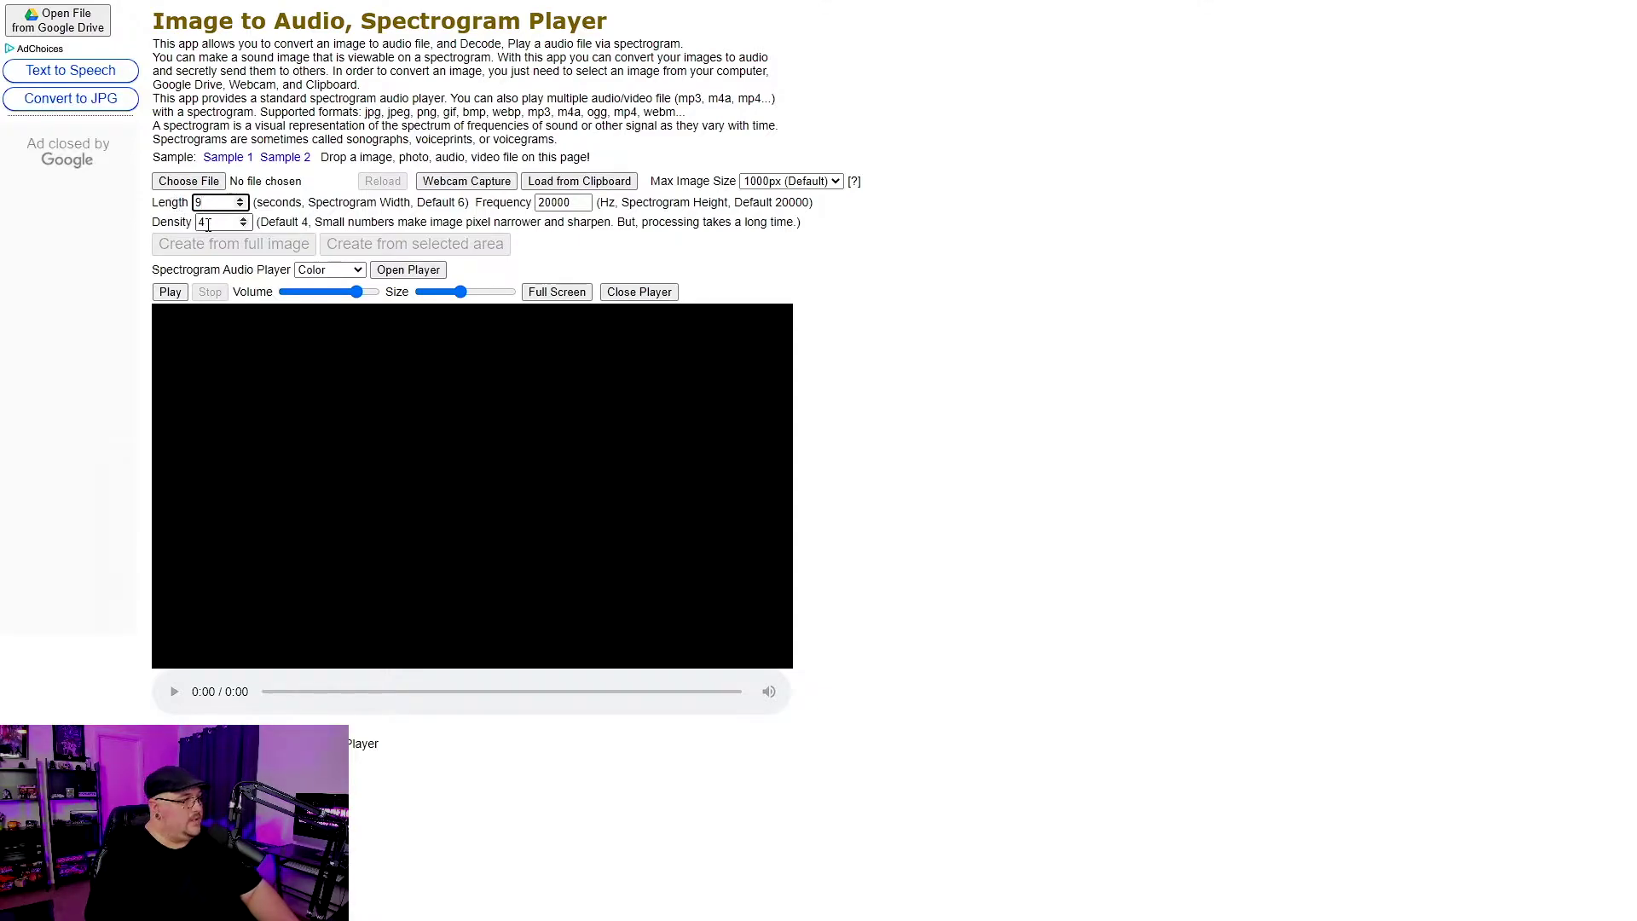
pyautogui.doubleClick(207, 224)
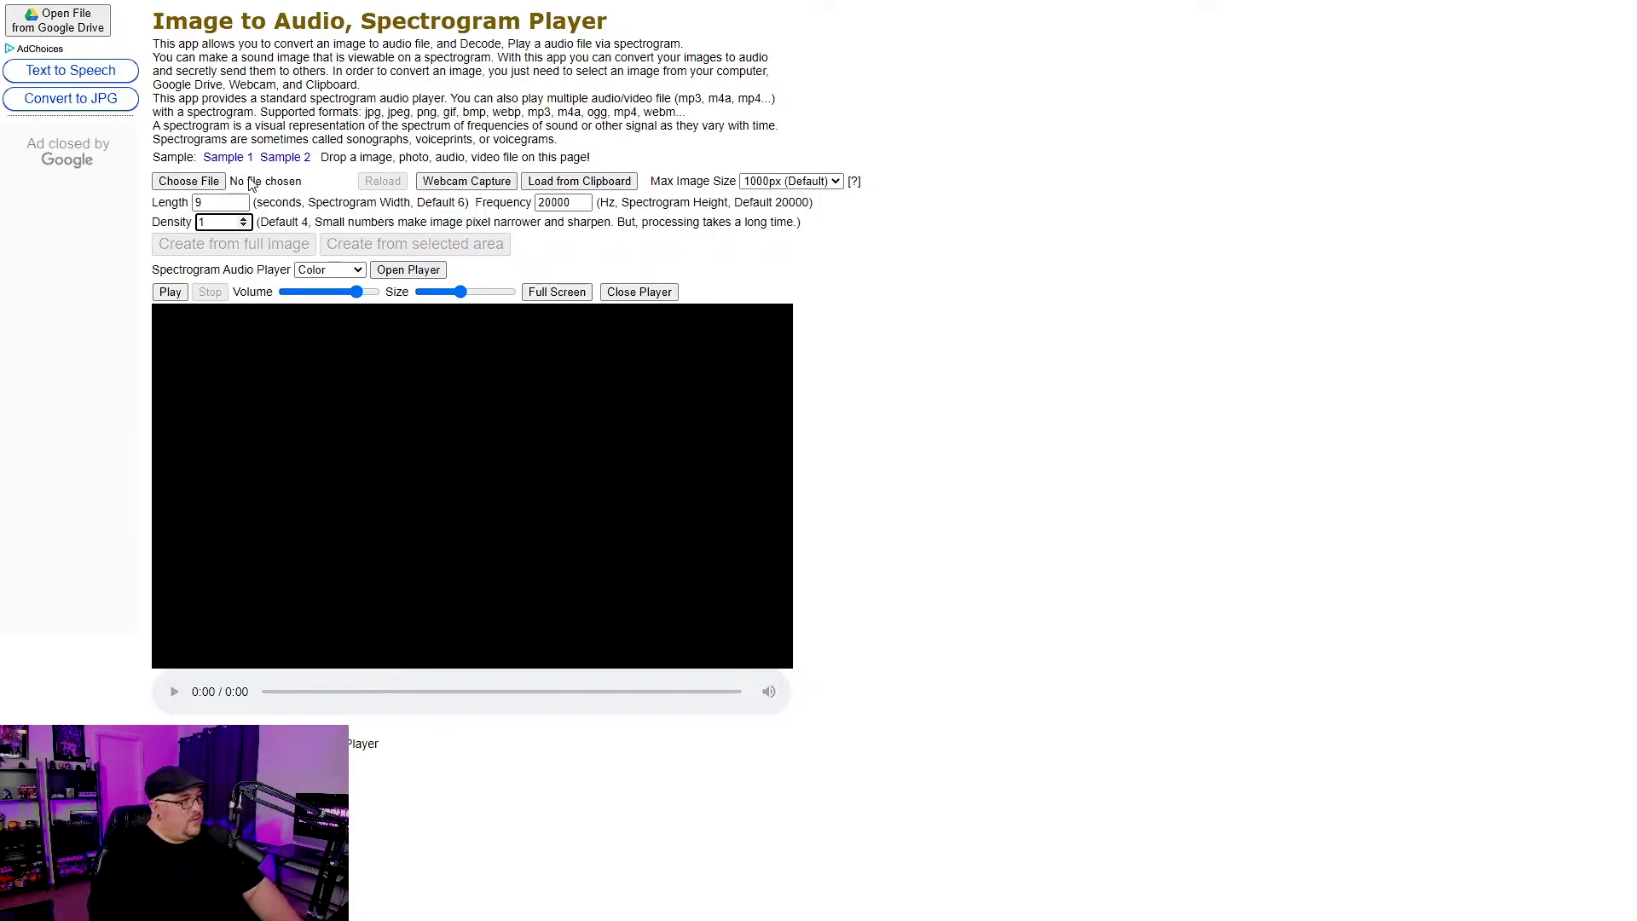
# - Load the Untitled-1 watermark image as the converter's source picture
pyautogui.click(198, 183)
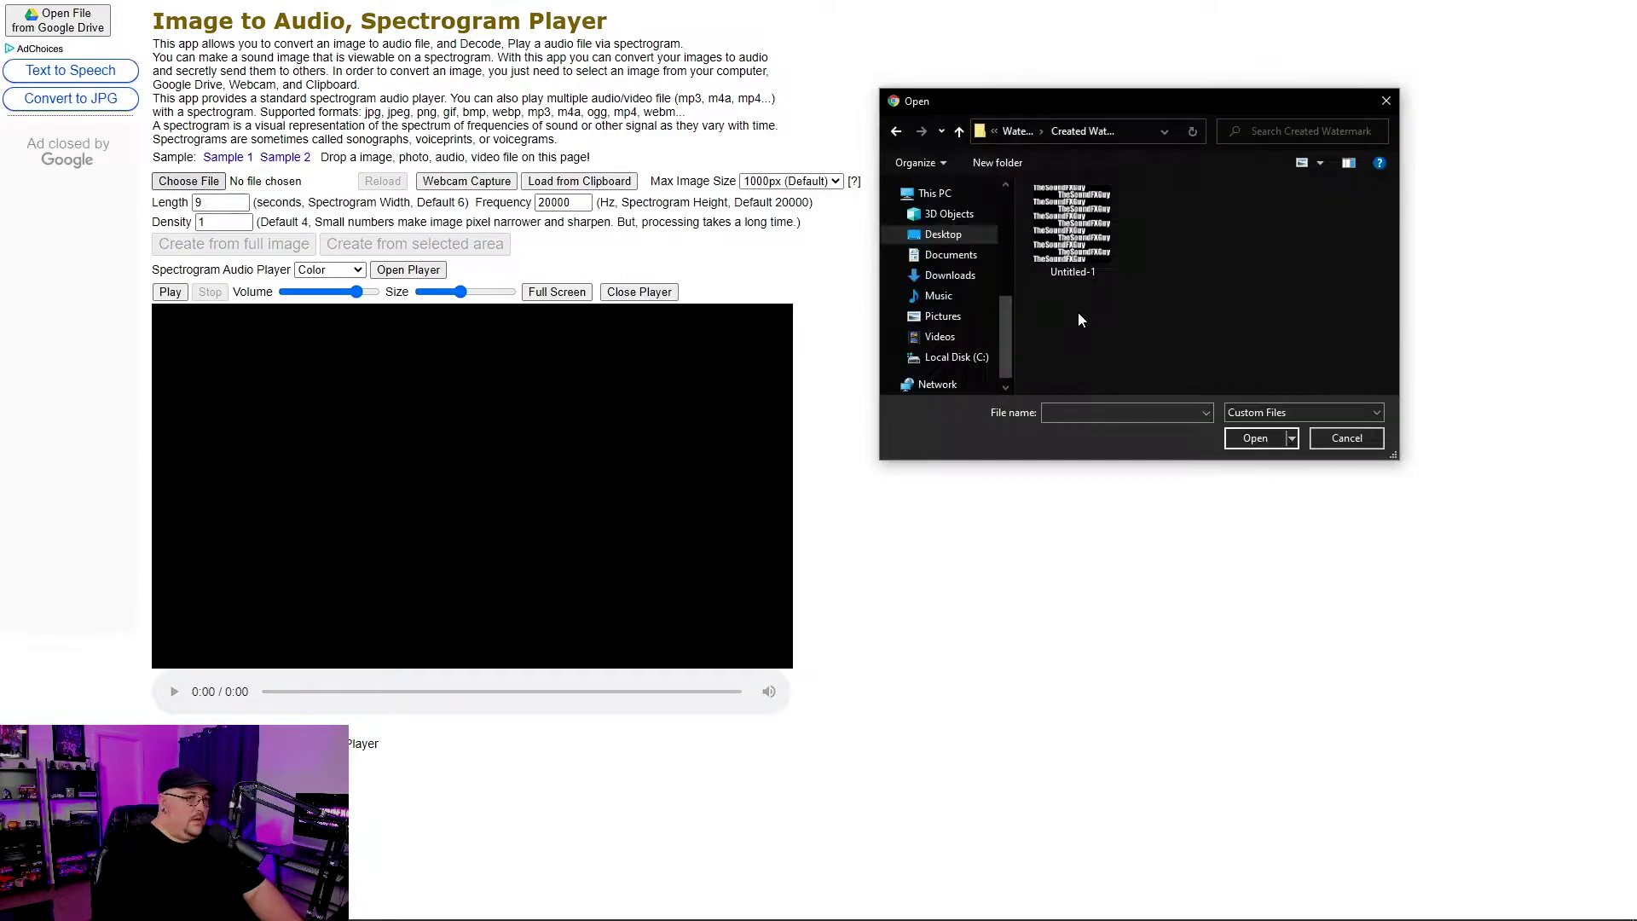
pyautogui.click(1088, 235)
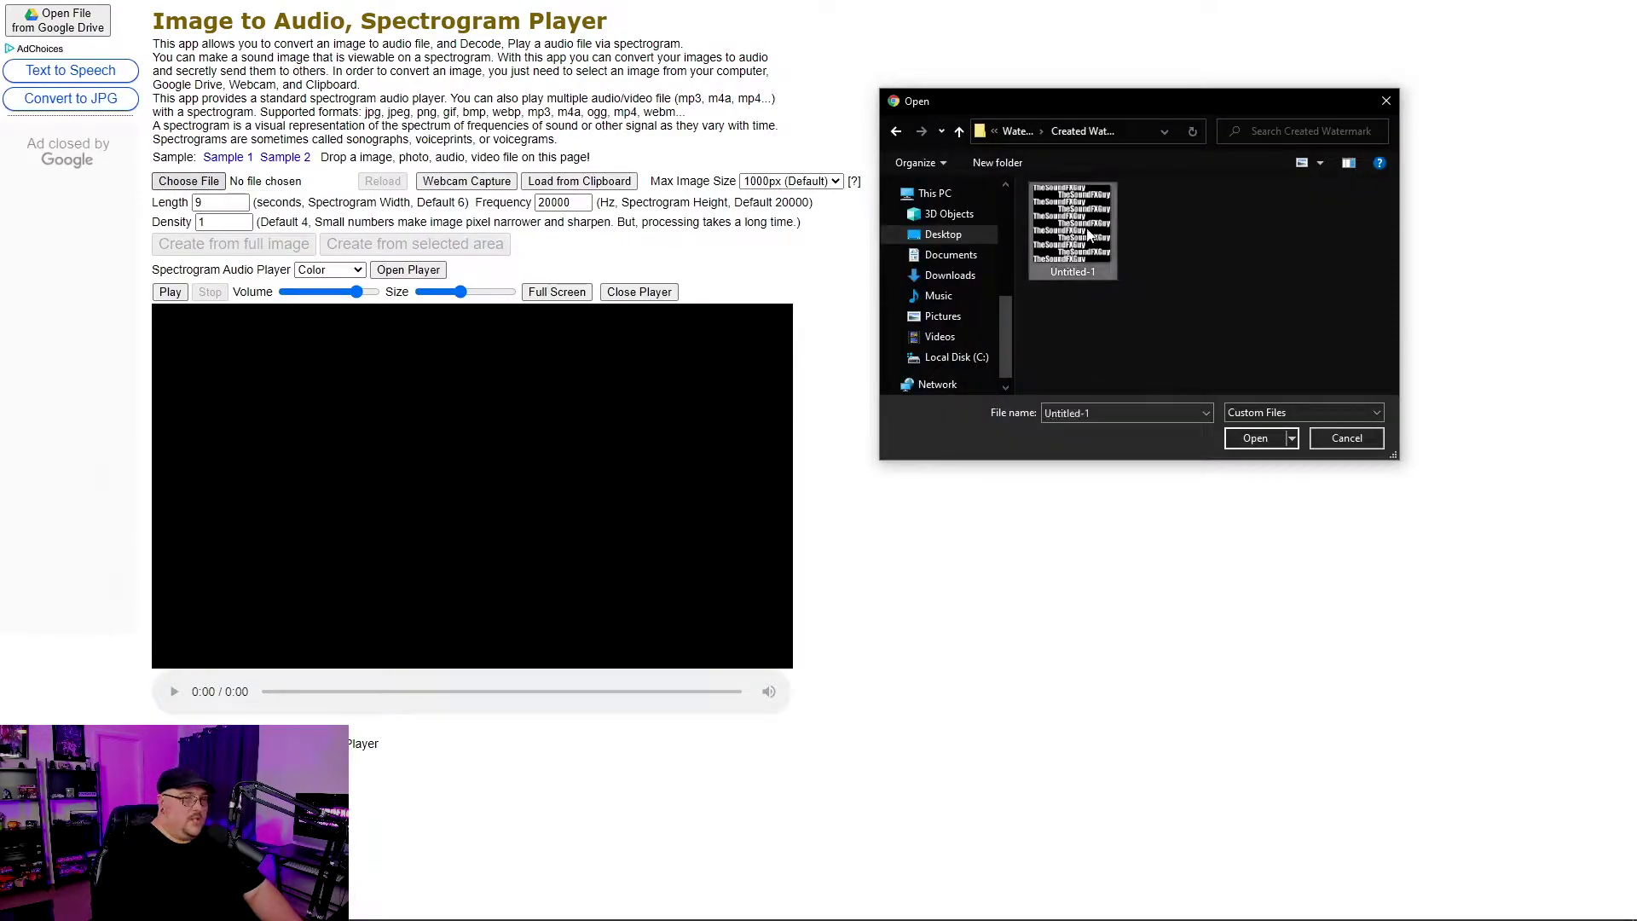
pyautogui.click(1255, 438)
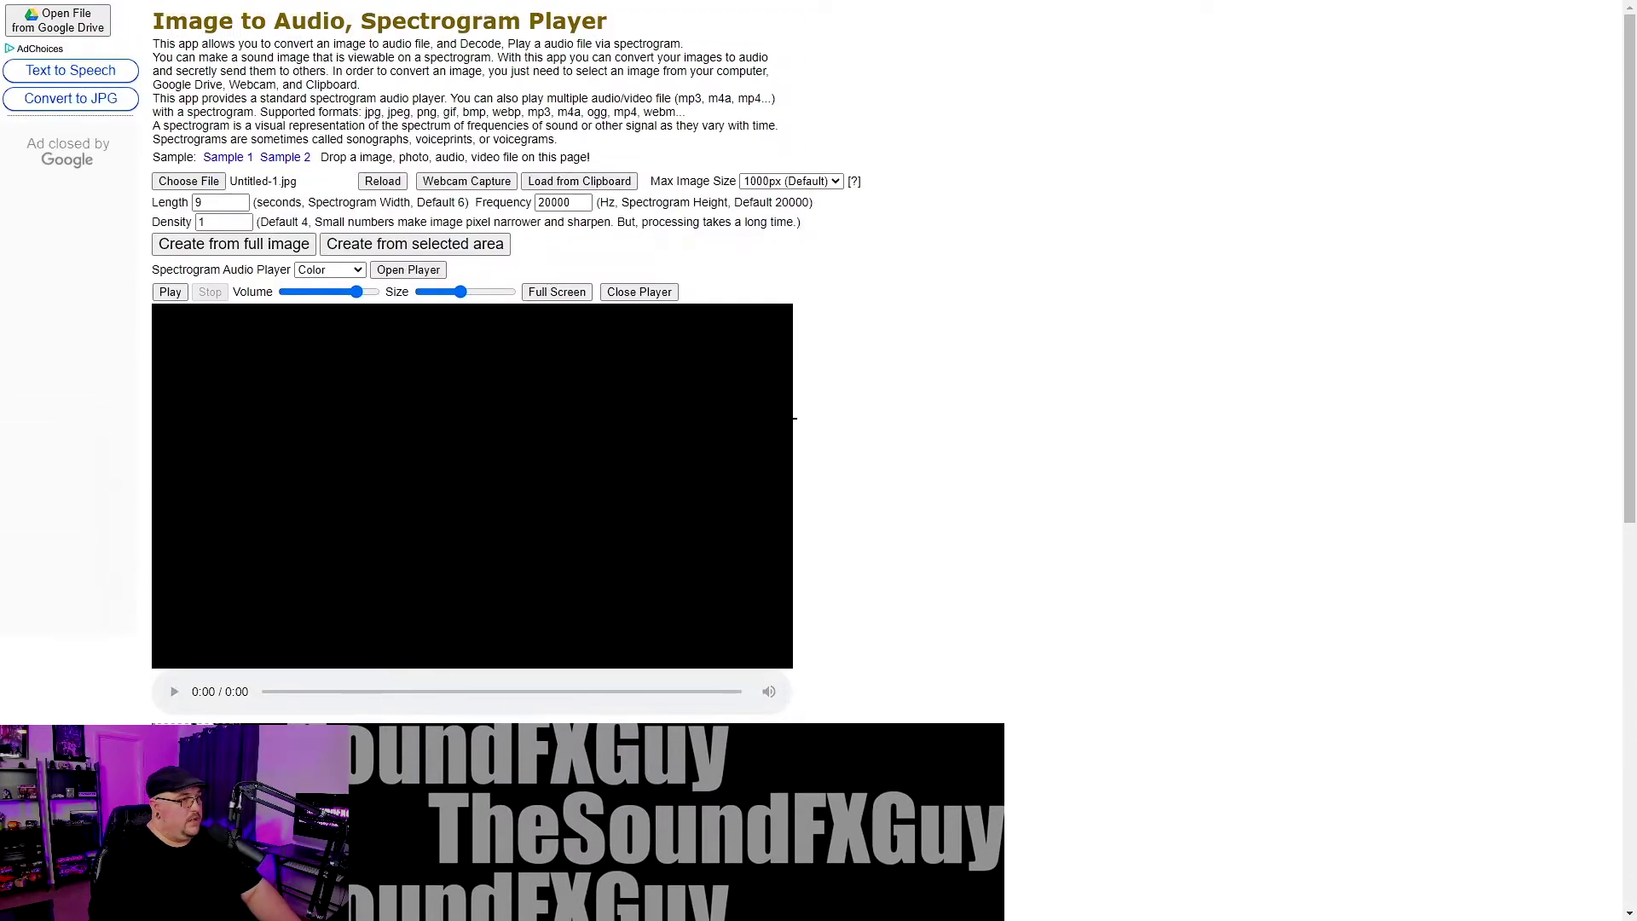
# - Convert the full image to audio, preview its spectrogram, and download the WAV
pyautogui.click(236, 247)
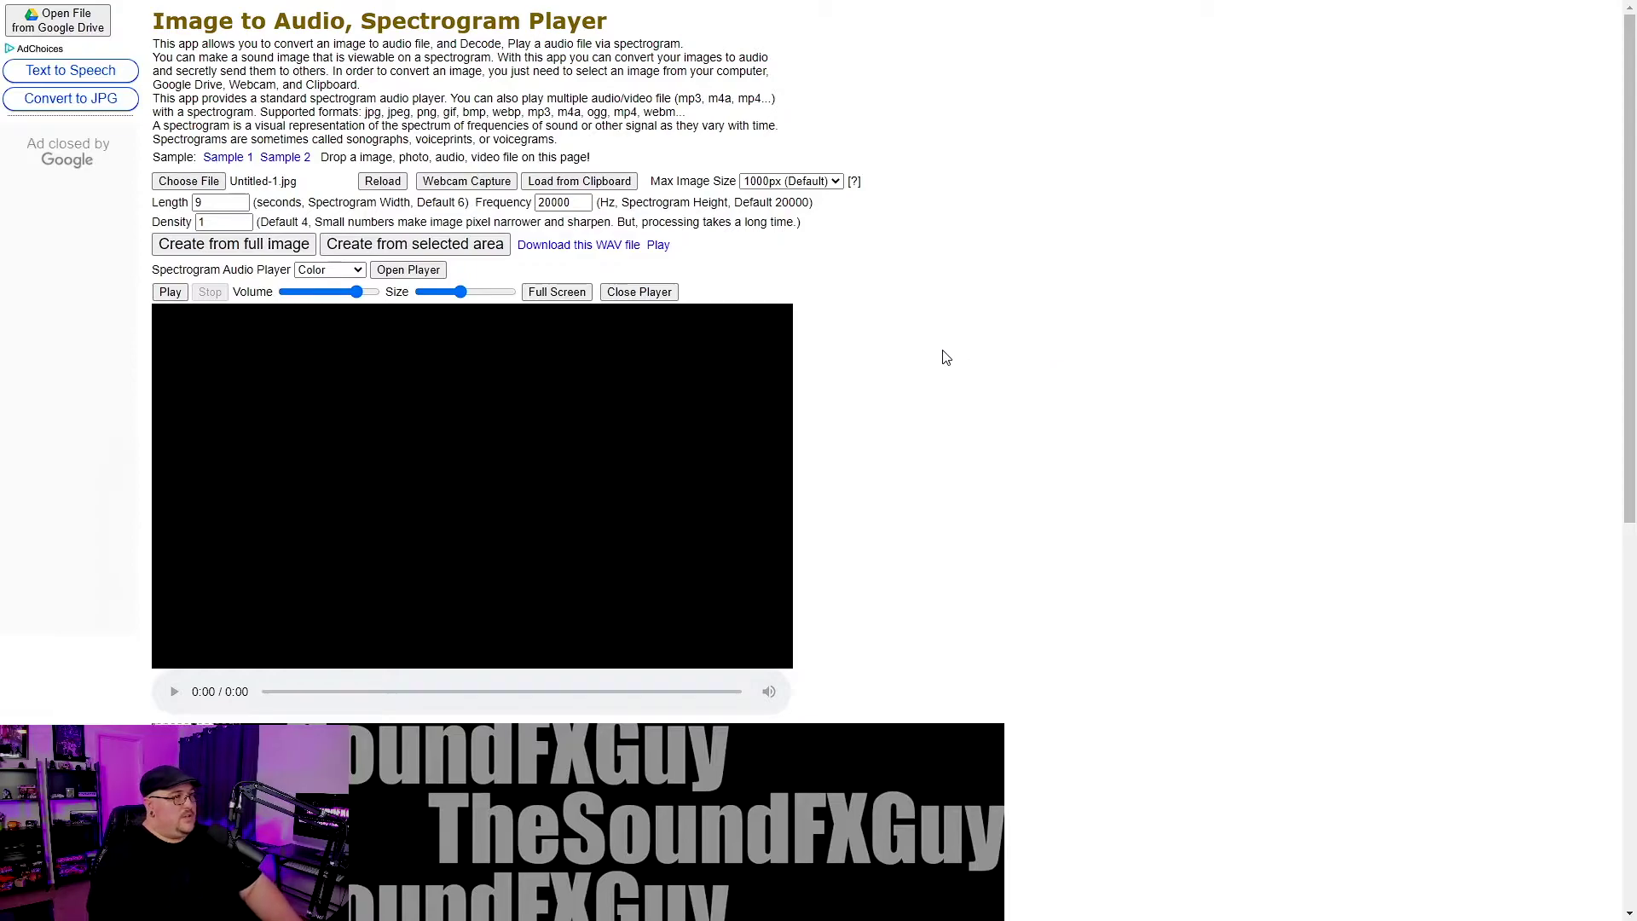
pyautogui.click(657, 249)
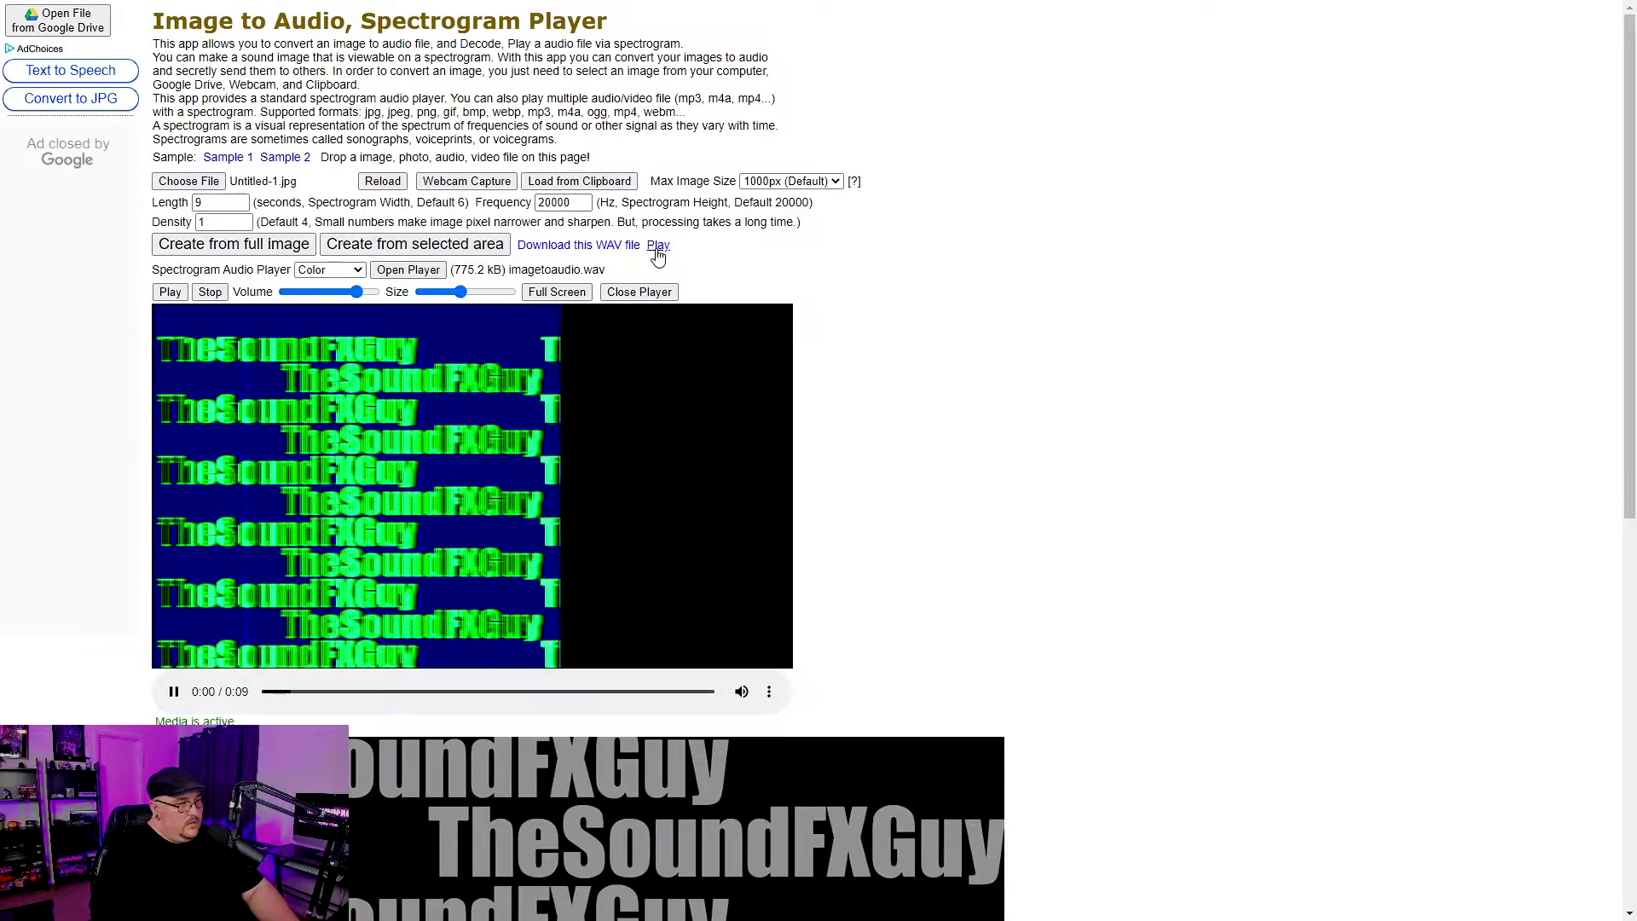
pyautogui.click(175, 692)
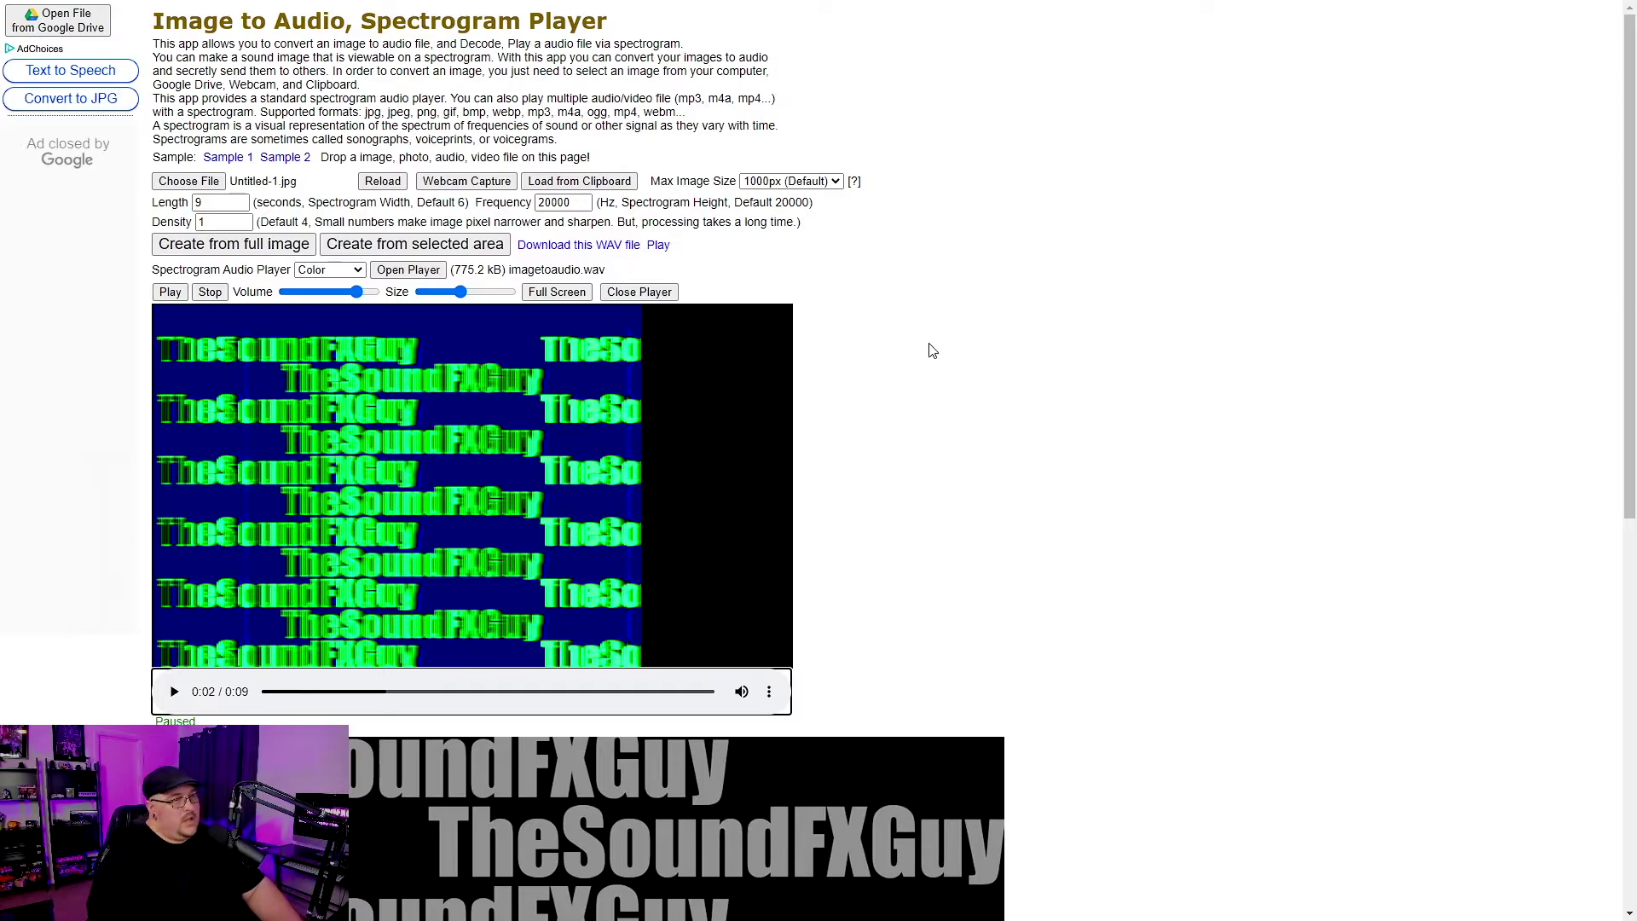
pyautogui.click(577, 247)
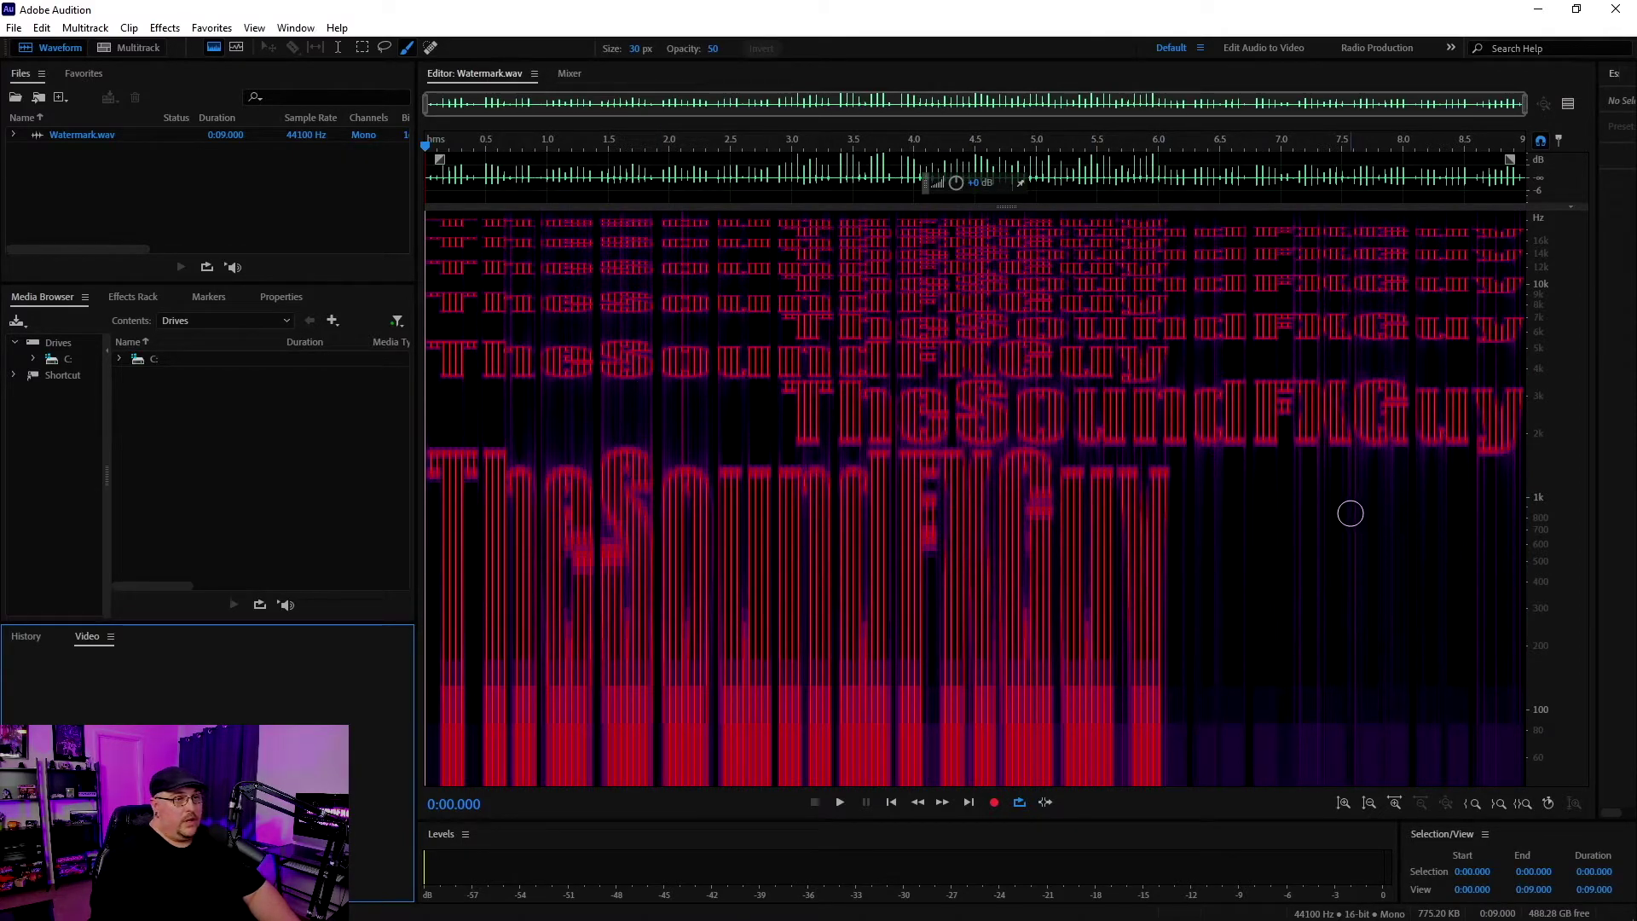
# - Play Watermark.wav briefly and stop it to hear the TheSoundFXGuy tones
pyautogui.press('space')
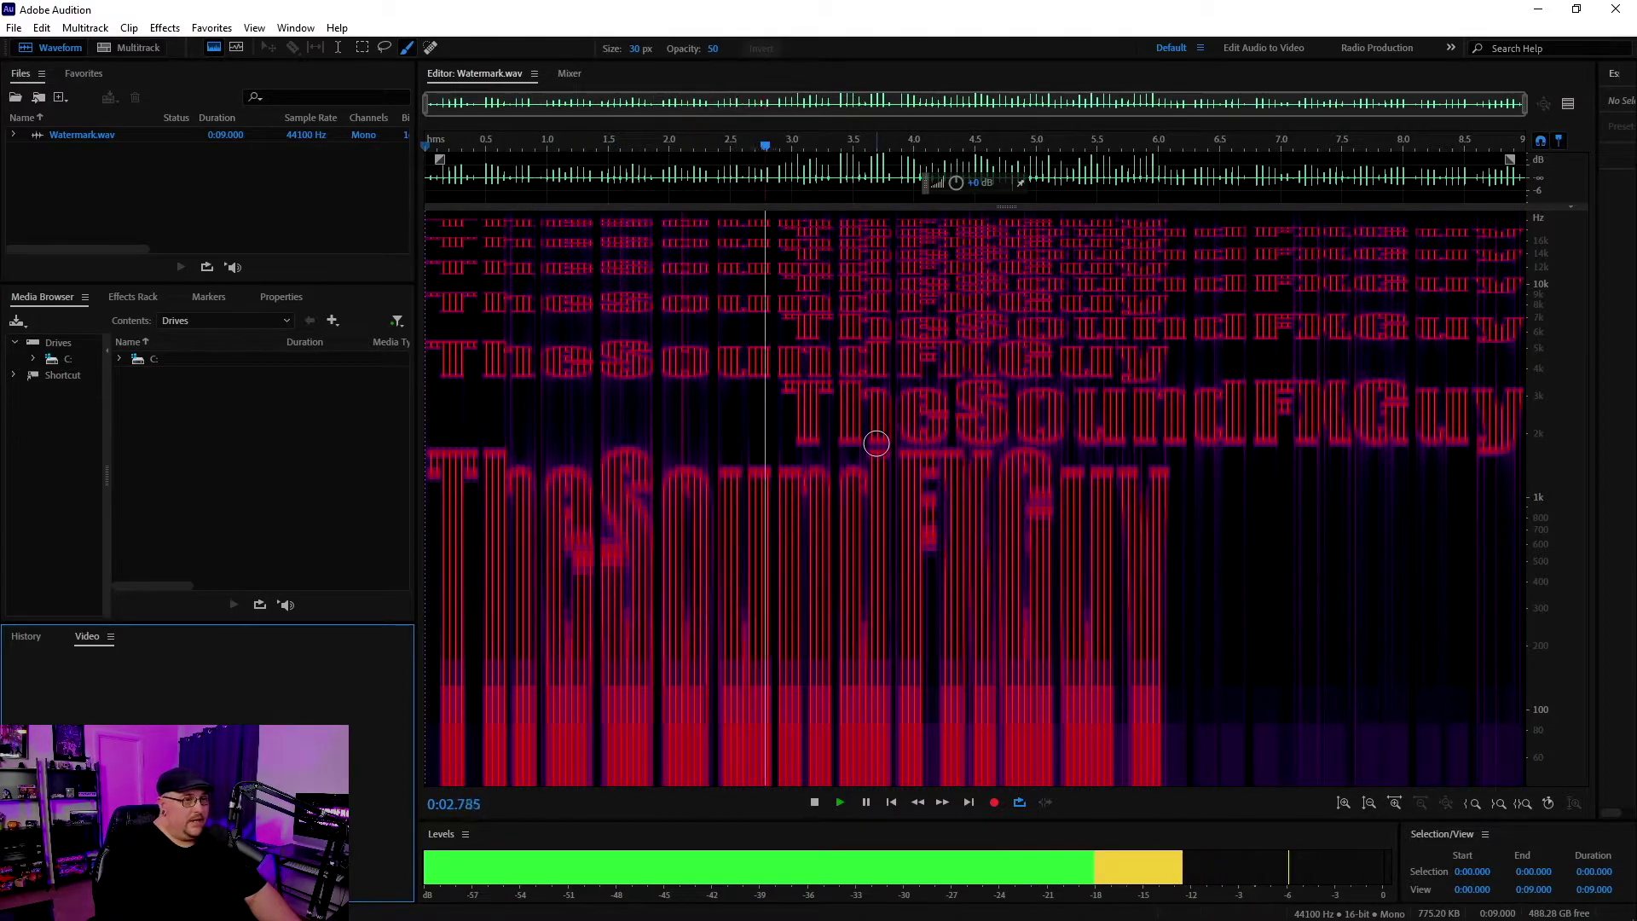
pyautogui.press('space')
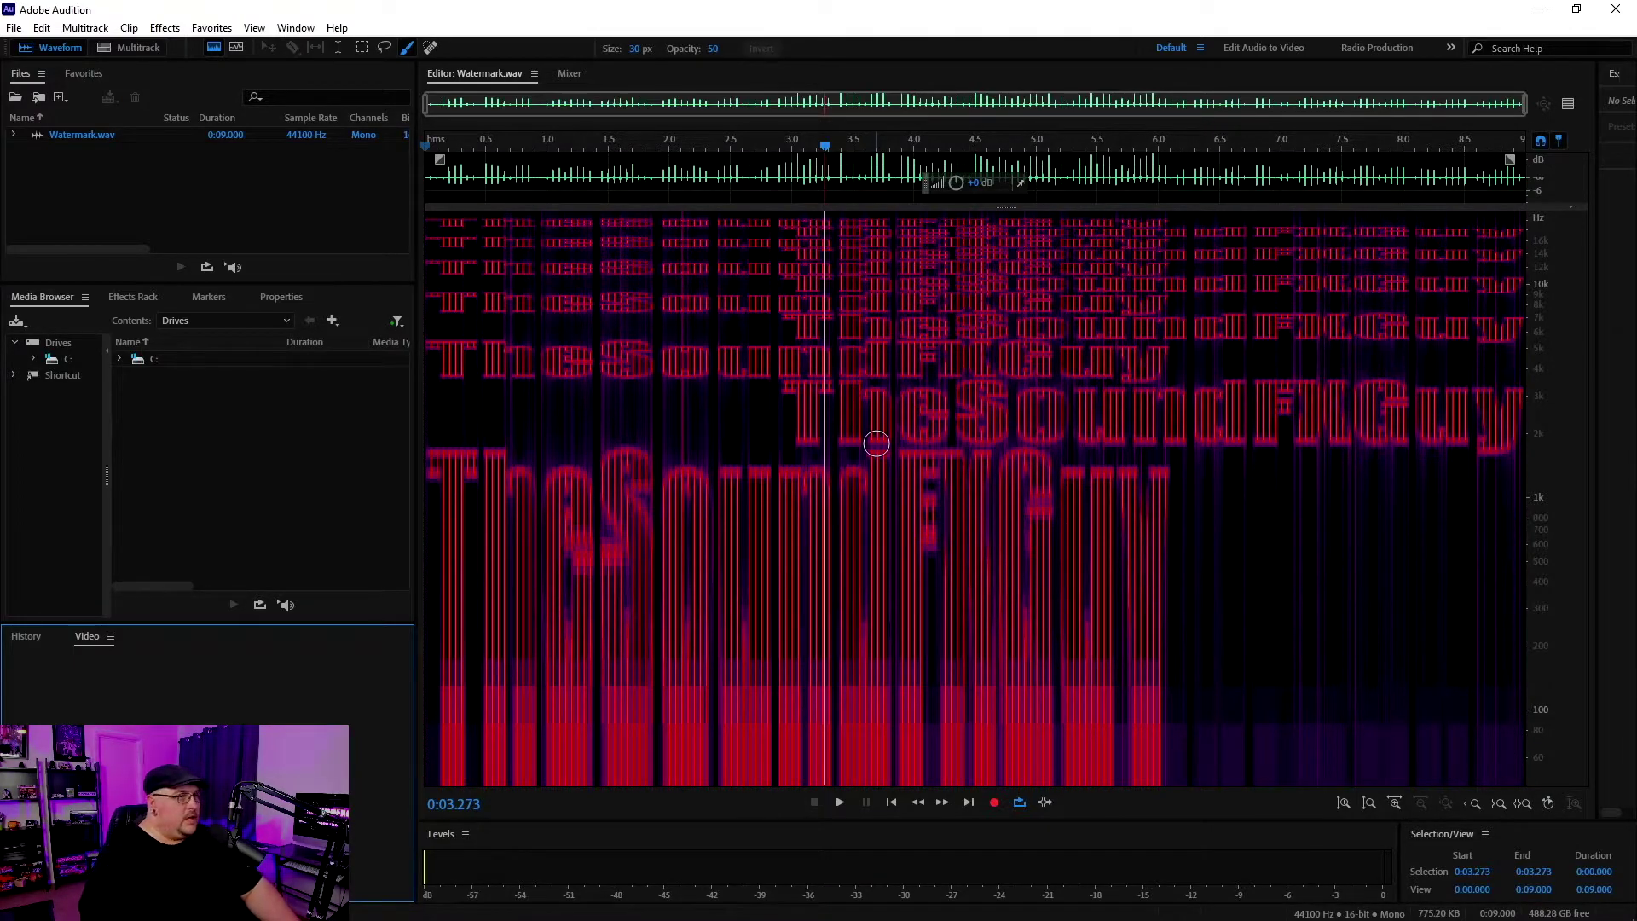
# - Select all of Watermark.wav, turn its volume far down, and resize the waveform/spectrogram split
pyautogui.doubleClick(815, 161)
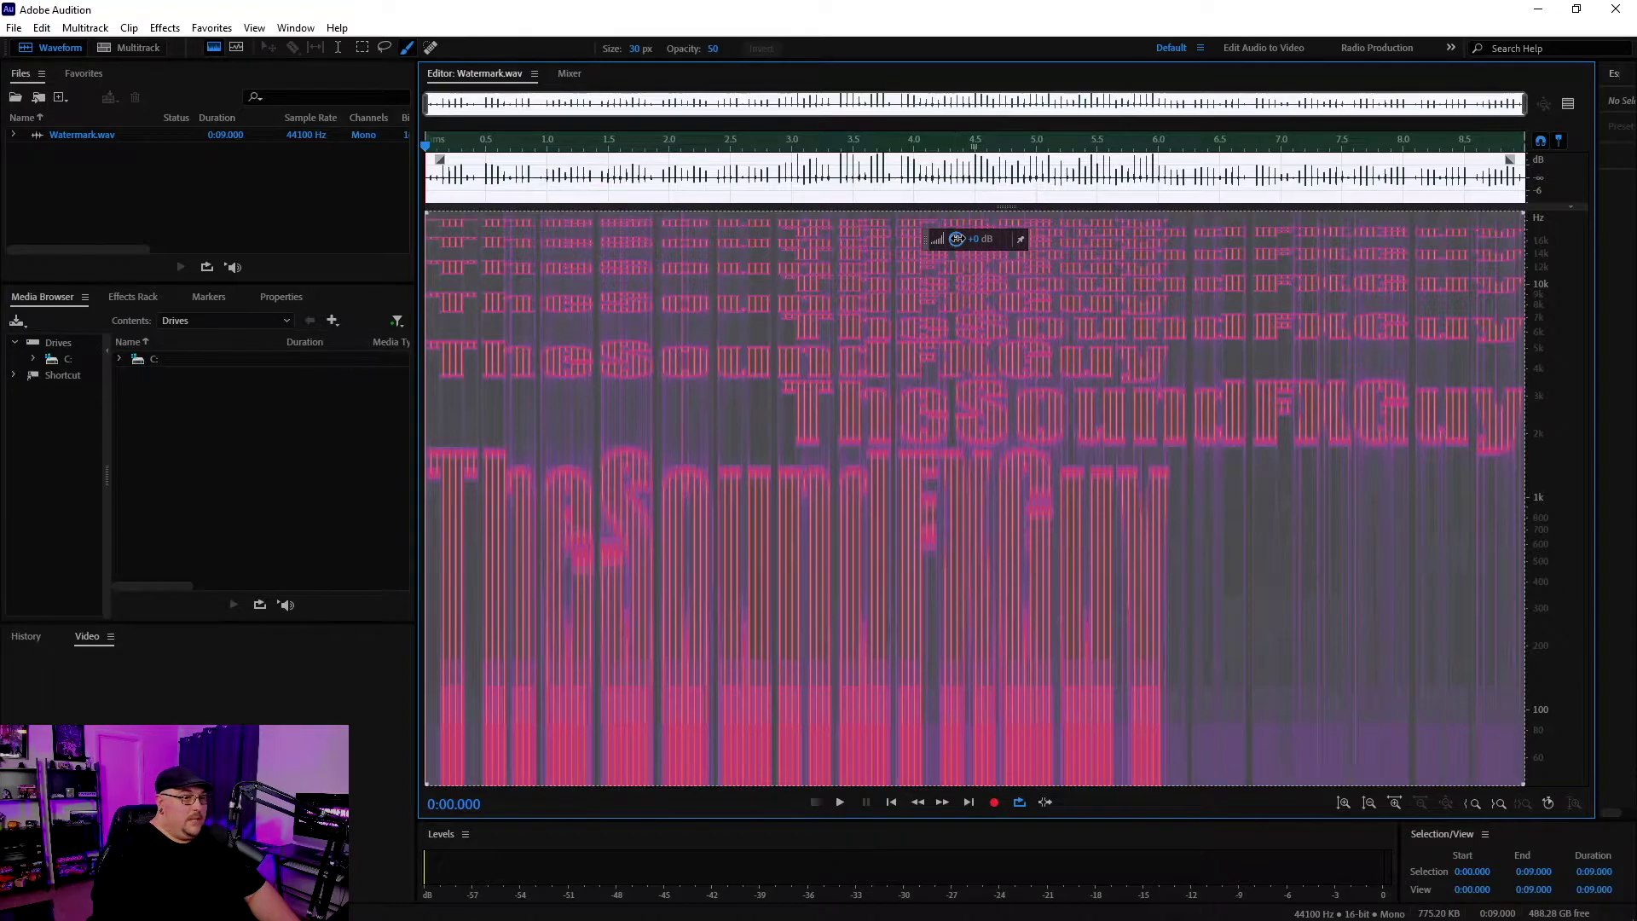
pyautogui.moveTo(935, 238); pyautogui.dragTo(886, 234)
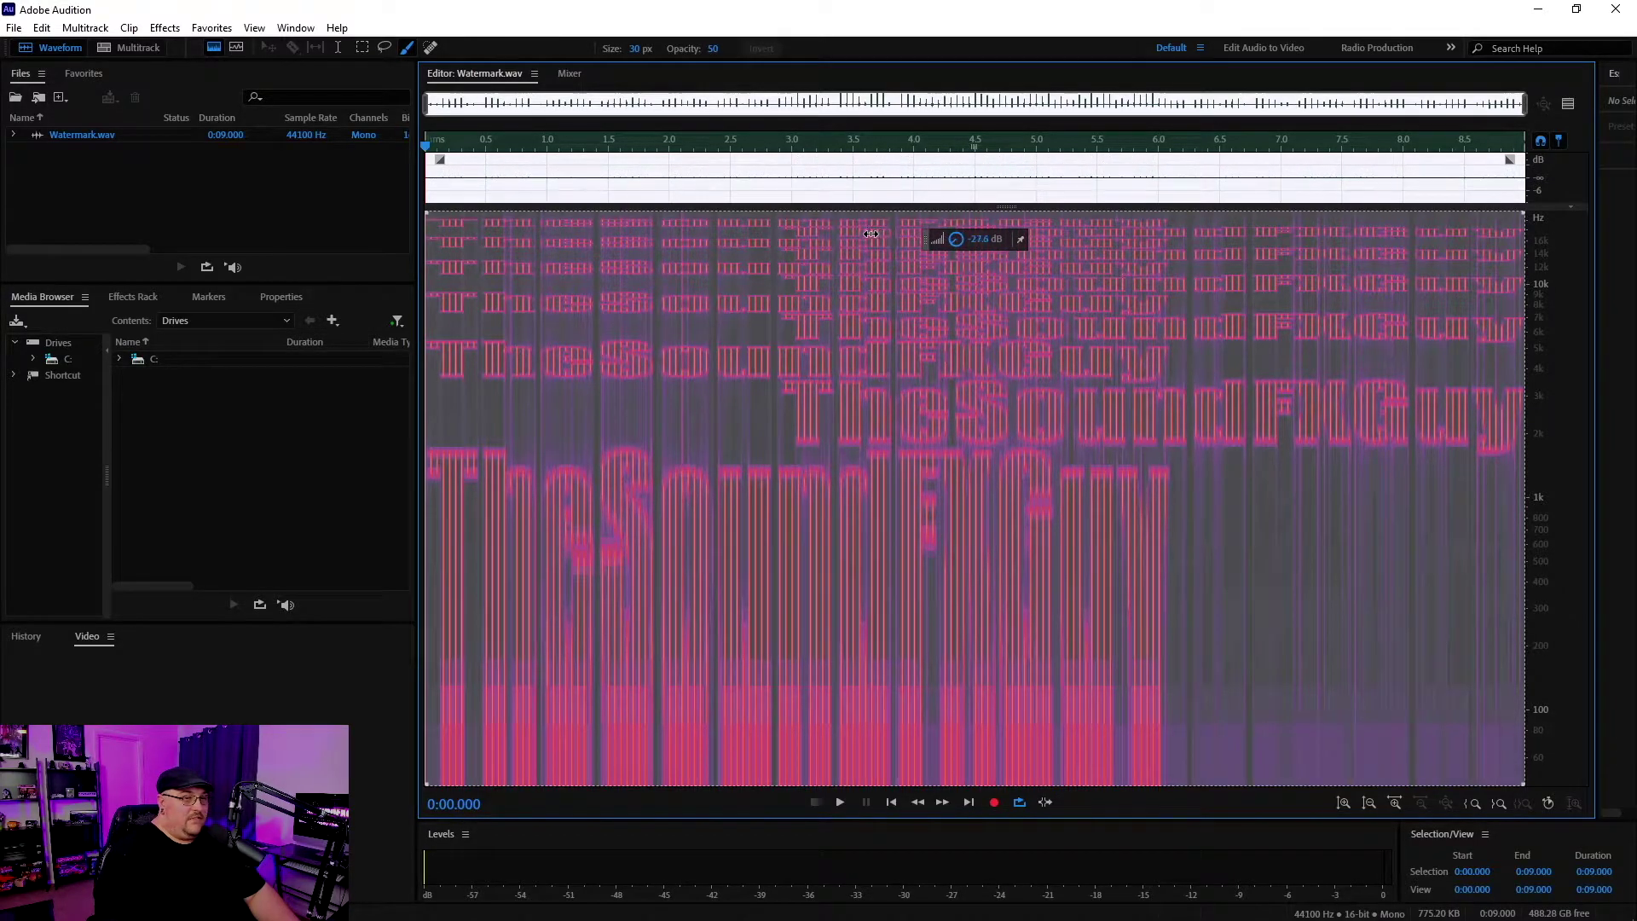
pyautogui.click(867, 235)
pyautogui.moveTo(1006, 208); pyautogui.dragTo(1032, 645)
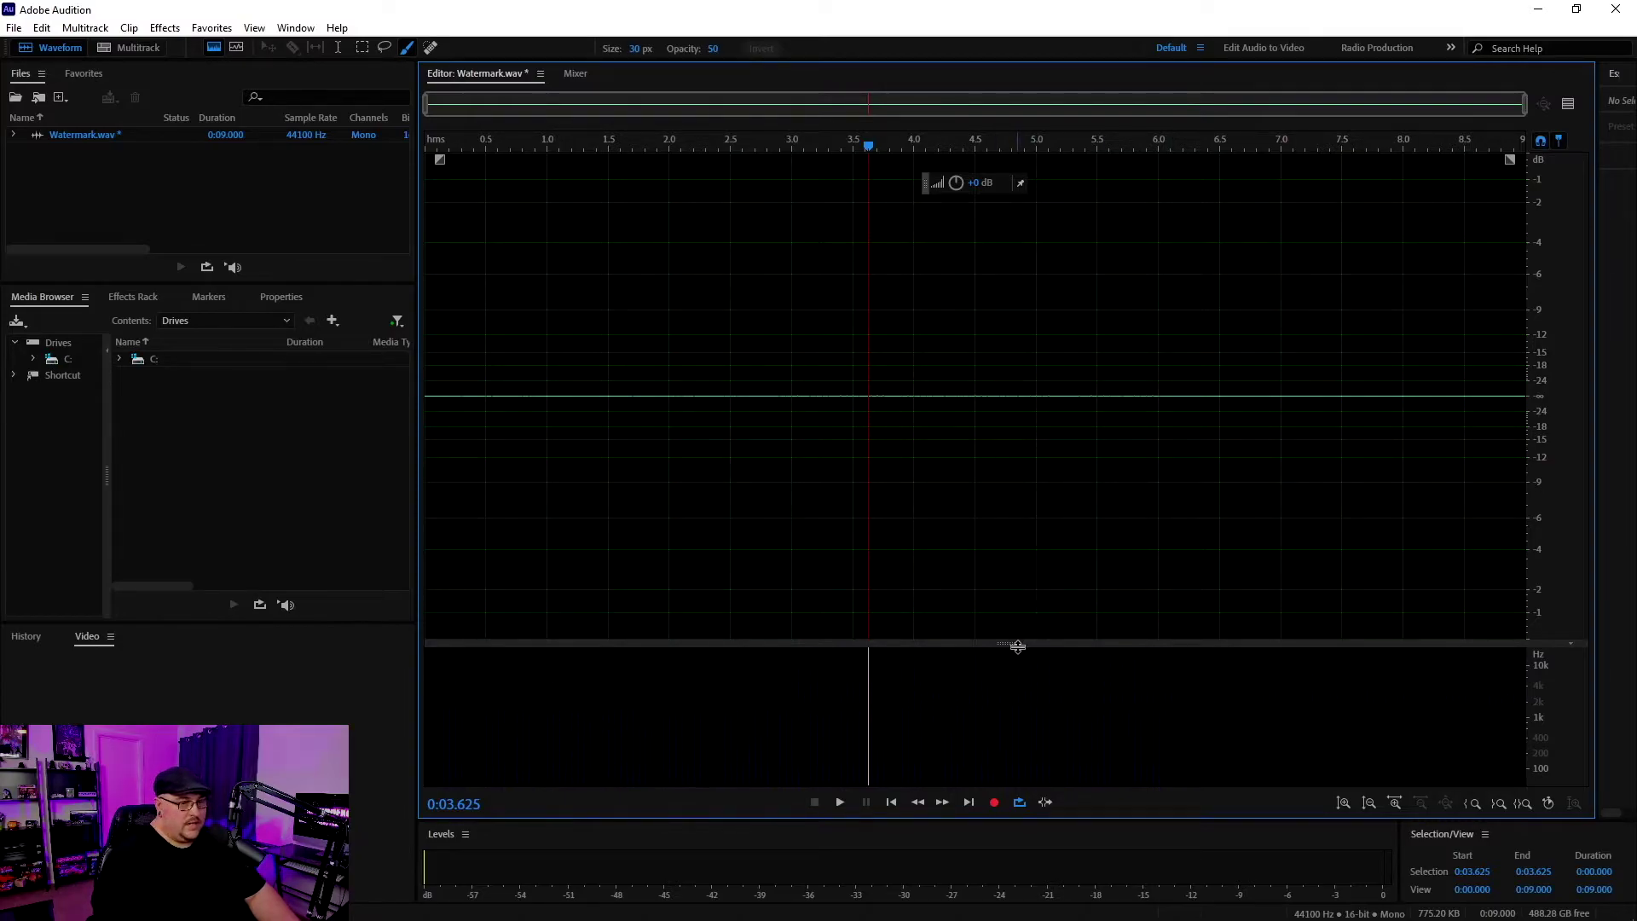
pyautogui.moveTo(1008, 640); pyautogui.dragTo(1002, 192)
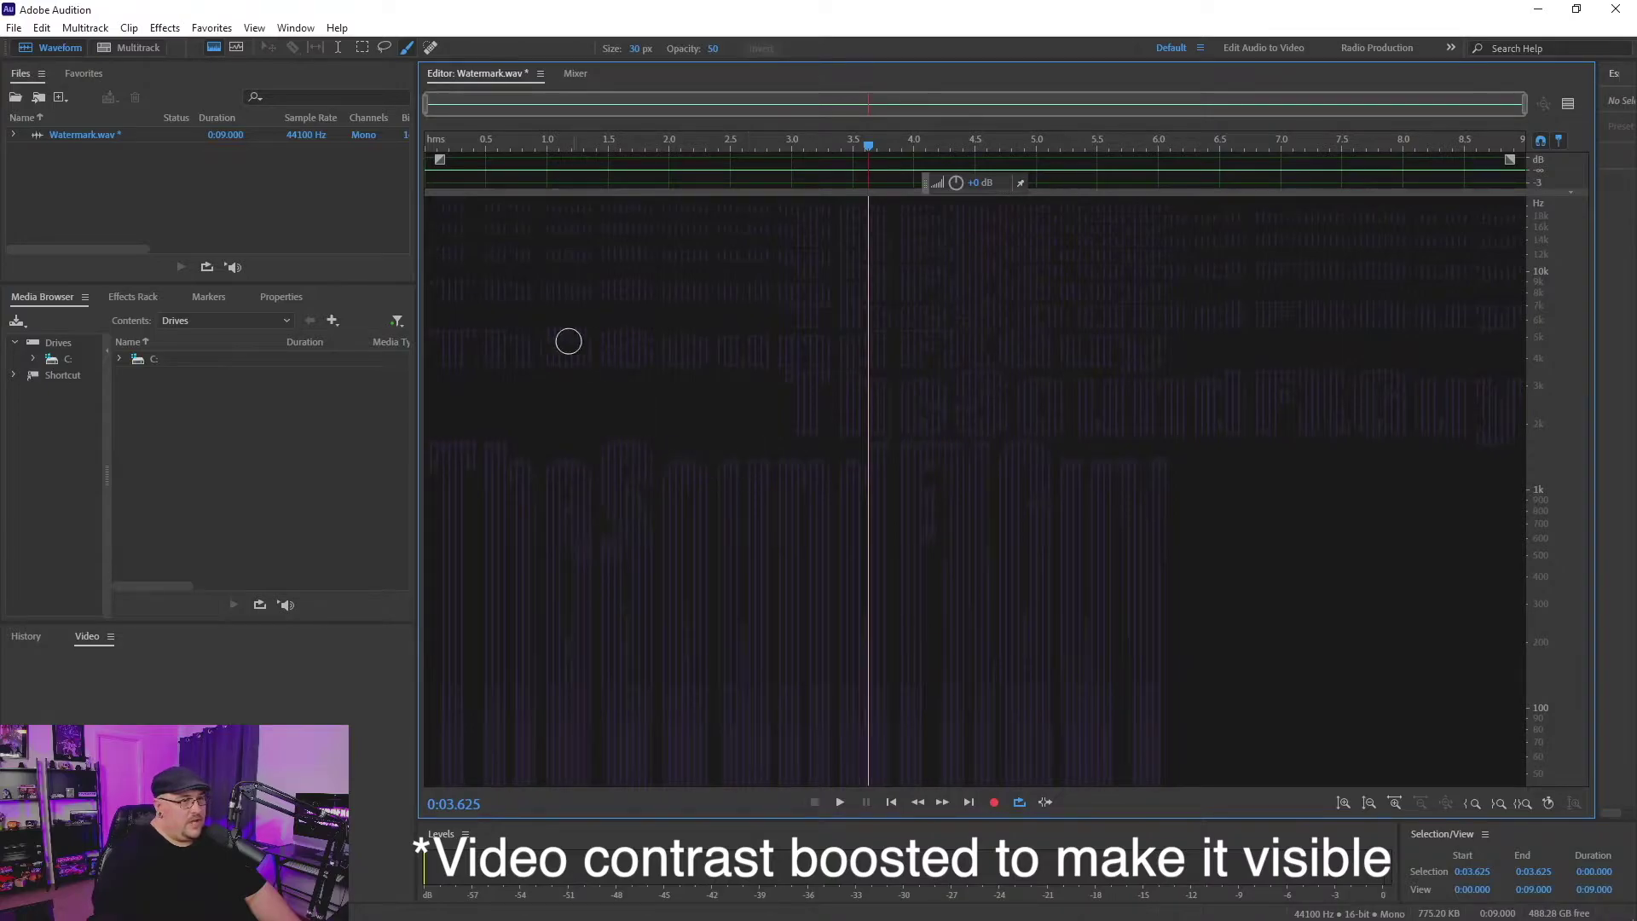
# - Play the quietened audio, stopping at 2 seconds, then set the frequency scale to Full Linear
pyautogui.press('space')
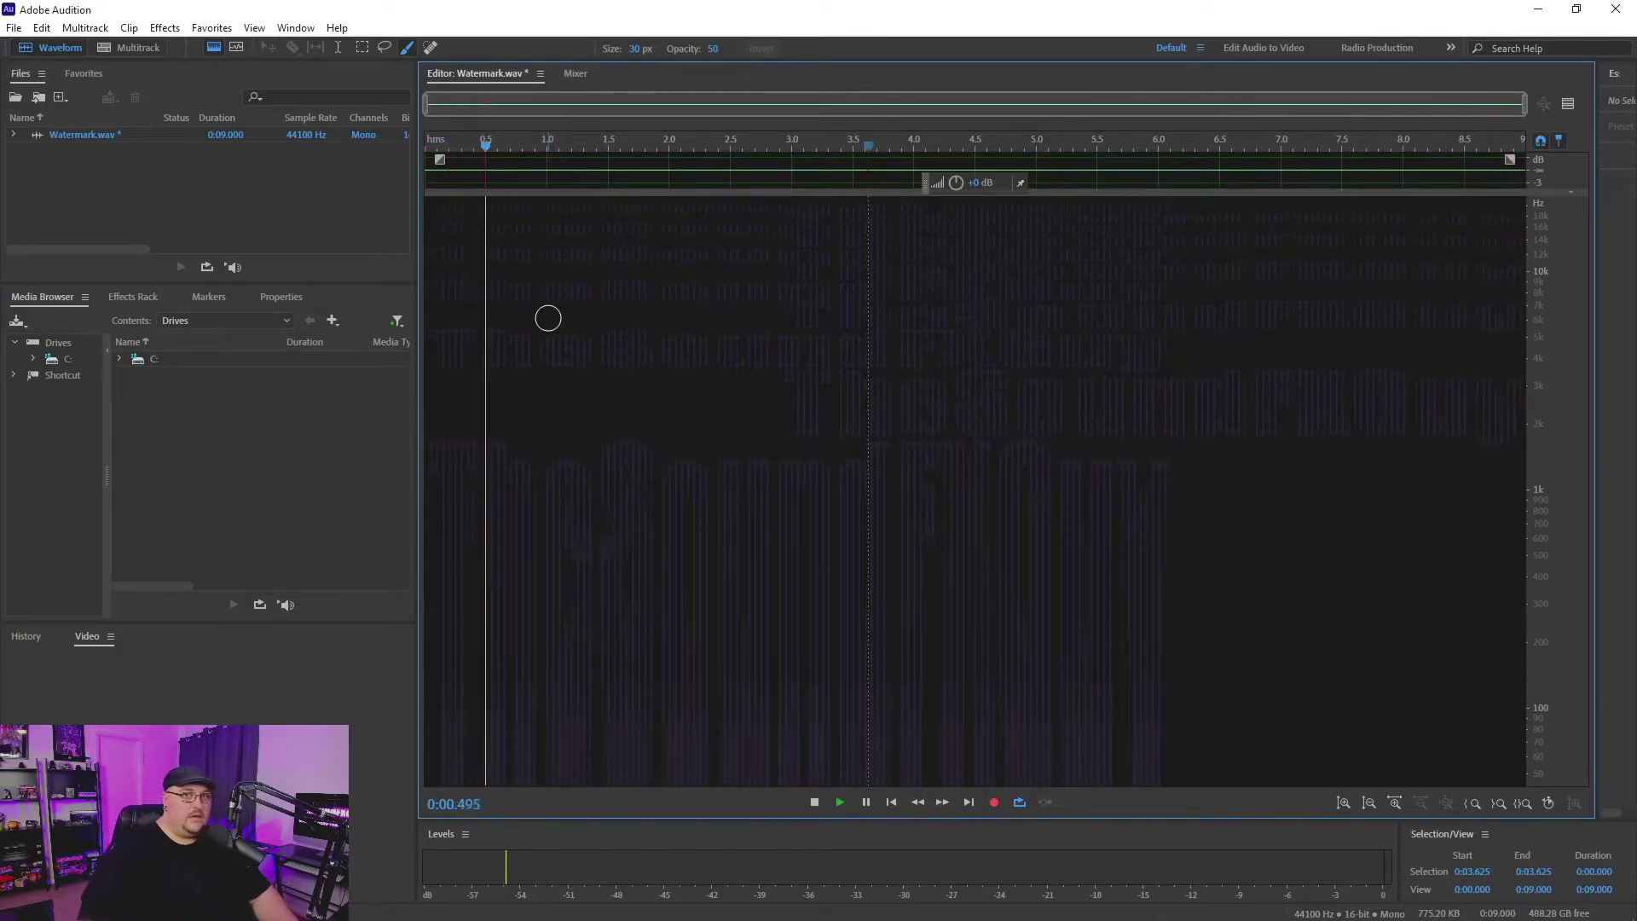
pyautogui.click(674, 380)
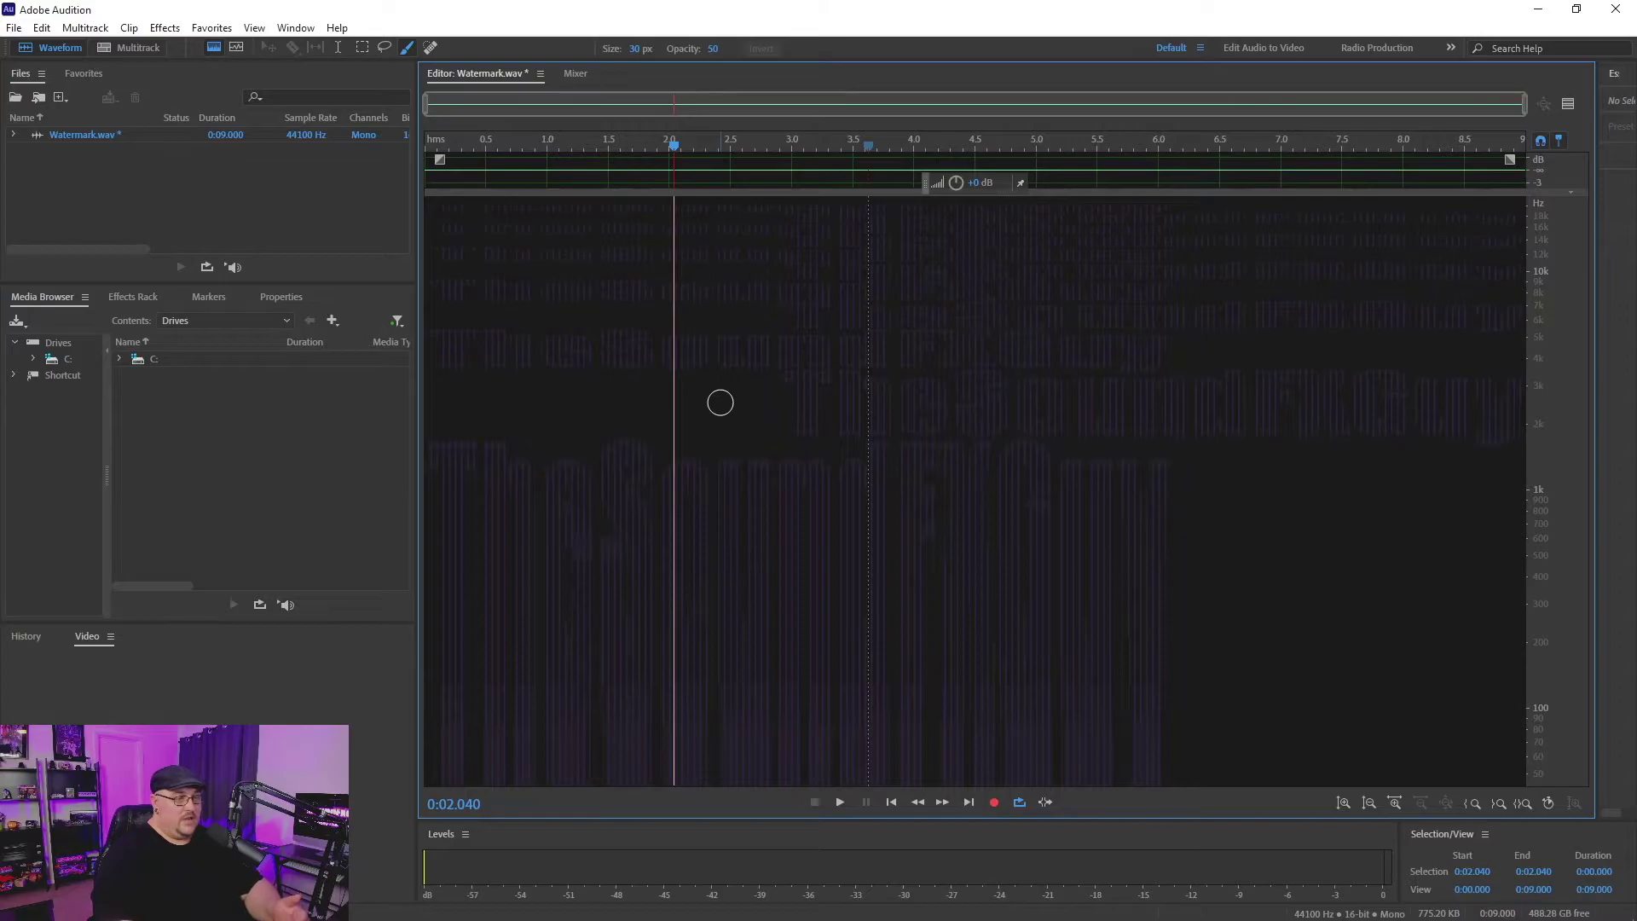
pyautogui.rightClick(1545, 530)
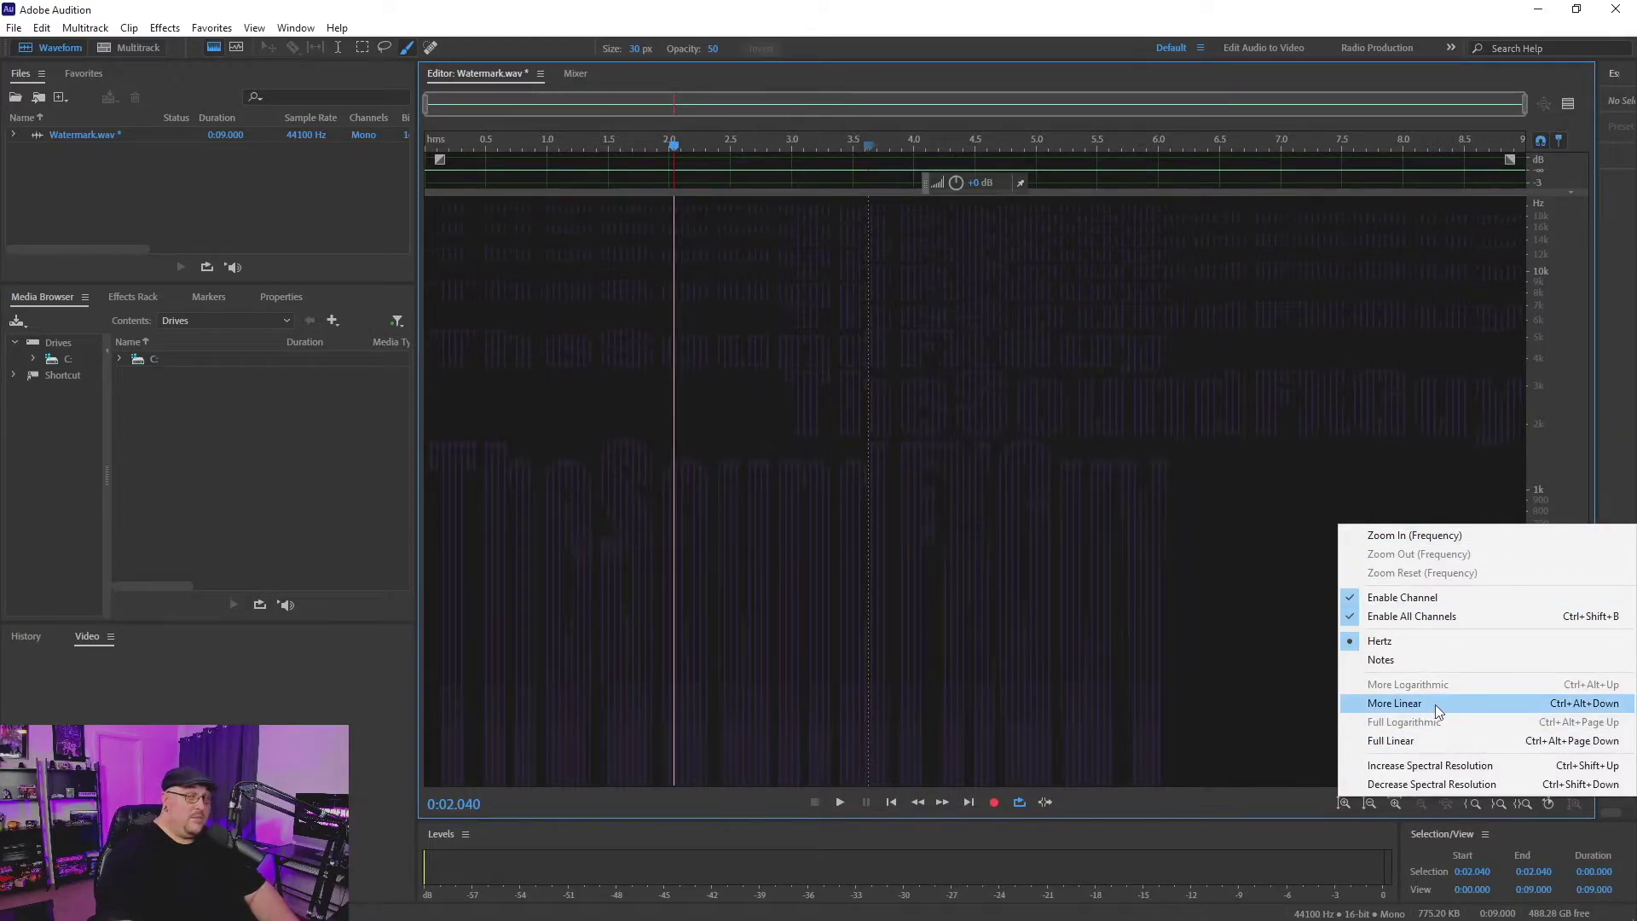
pyautogui.click(1407, 742)
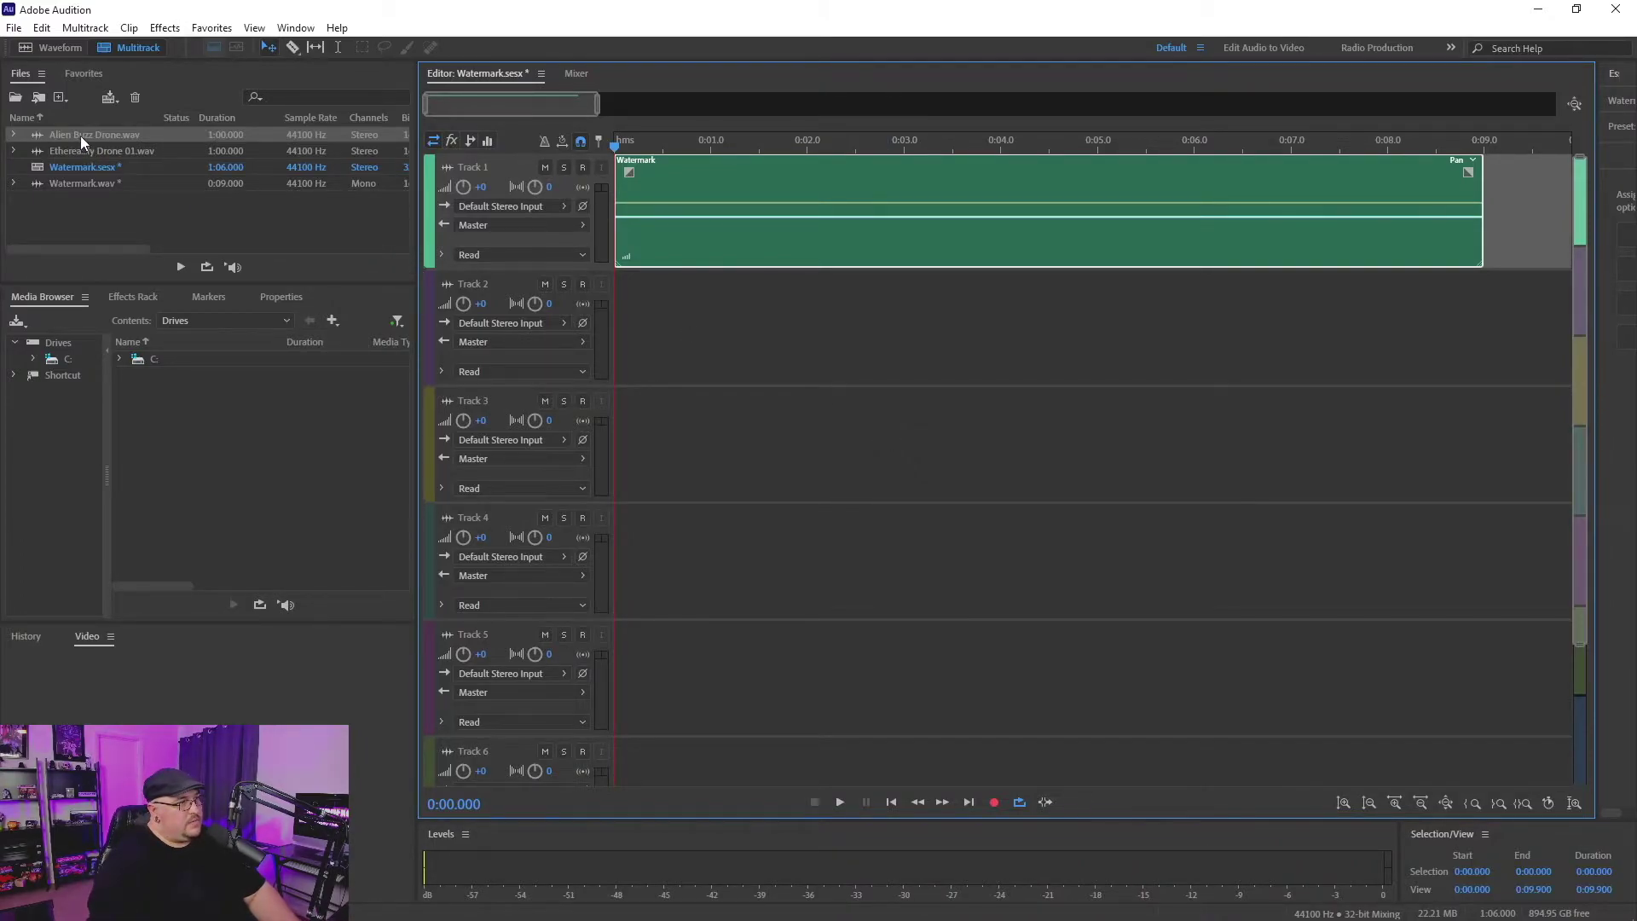
# - Place Alien Buzz Drone on Track 2 and duplicate the Watermark clip along Track 1
pyautogui.moveTo(80, 135); pyautogui.dragTo(579, 346)
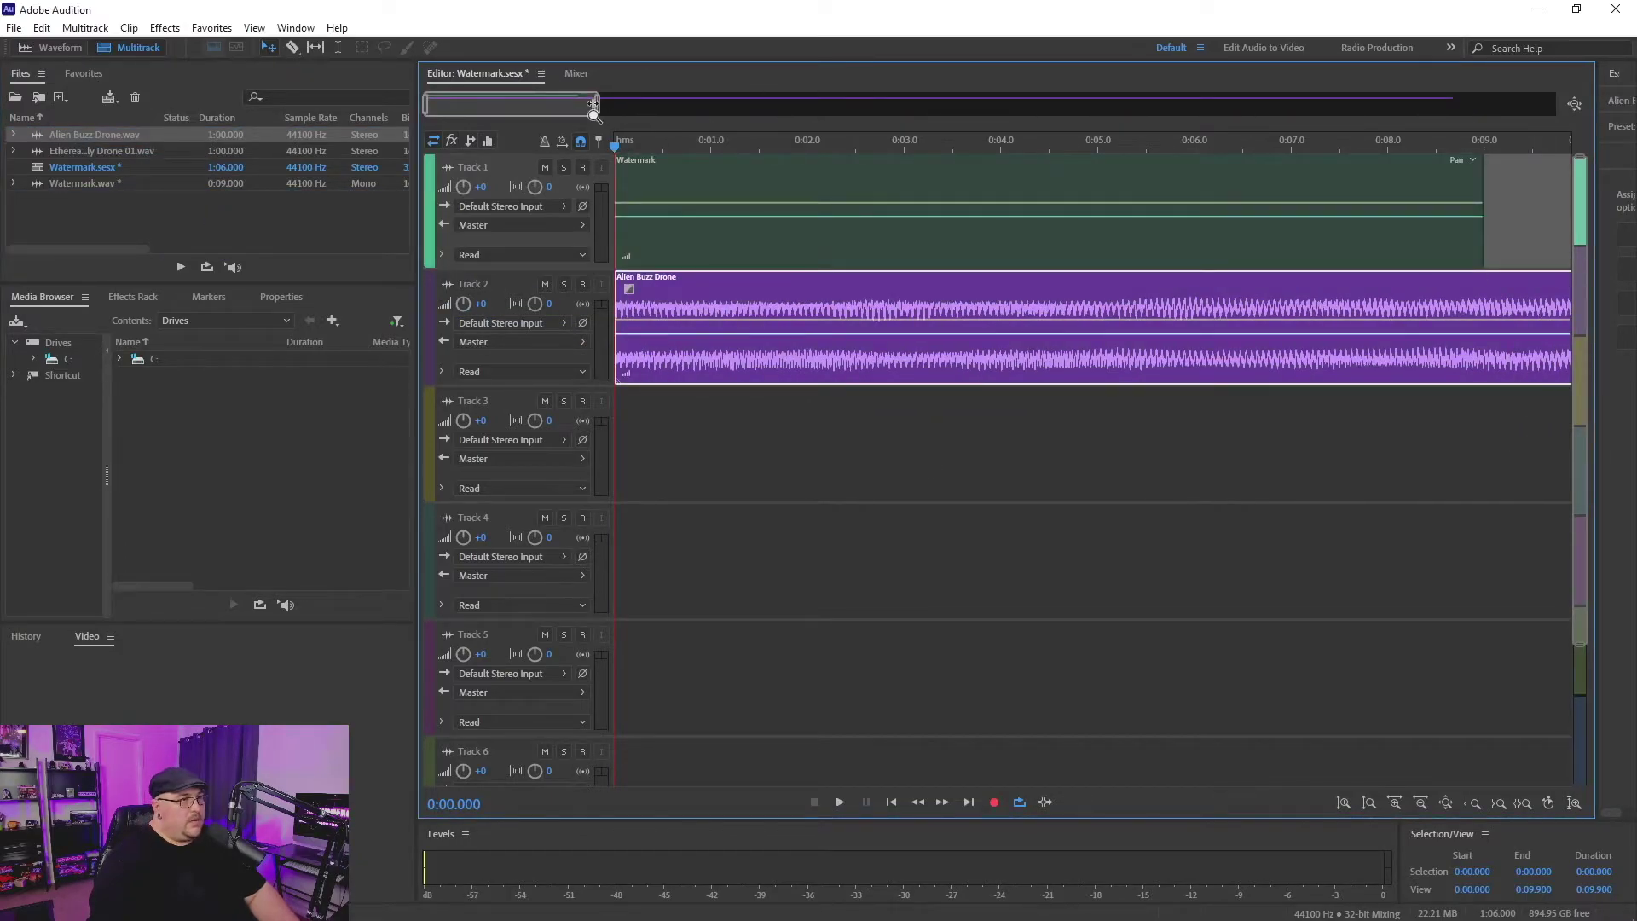
pyautogui.moveTo(599, 106); pyautogui.dragTo(1453, 138)
pyautogui.click(716, 253)
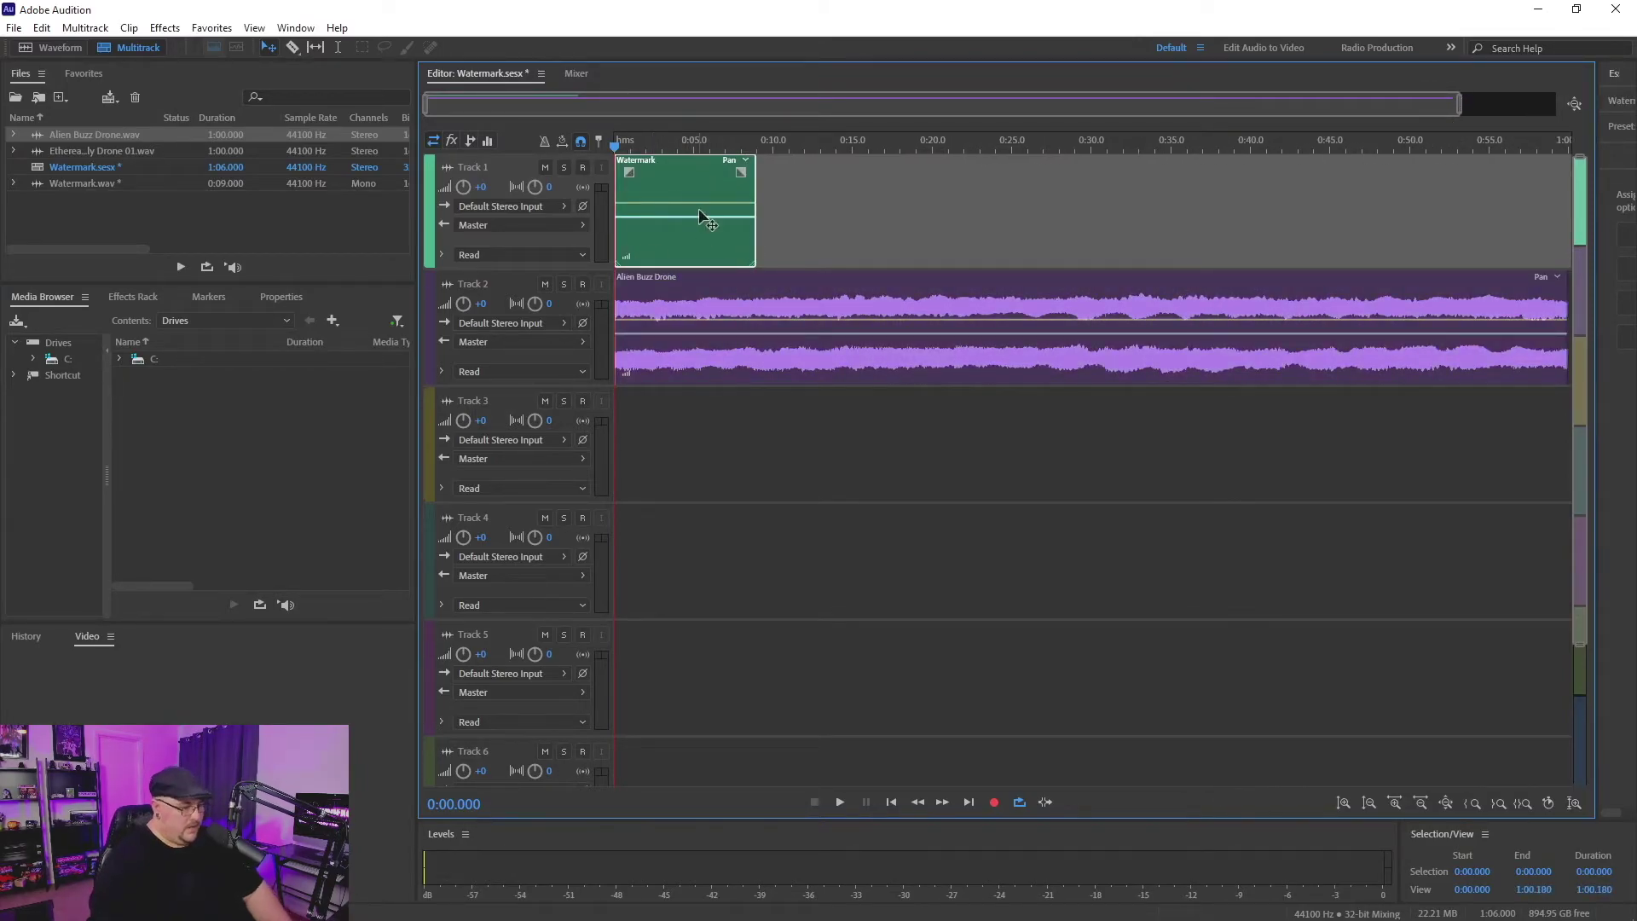
pyautogui.moveTo(699, 220); pyautogui.dragTo(1255, 249)
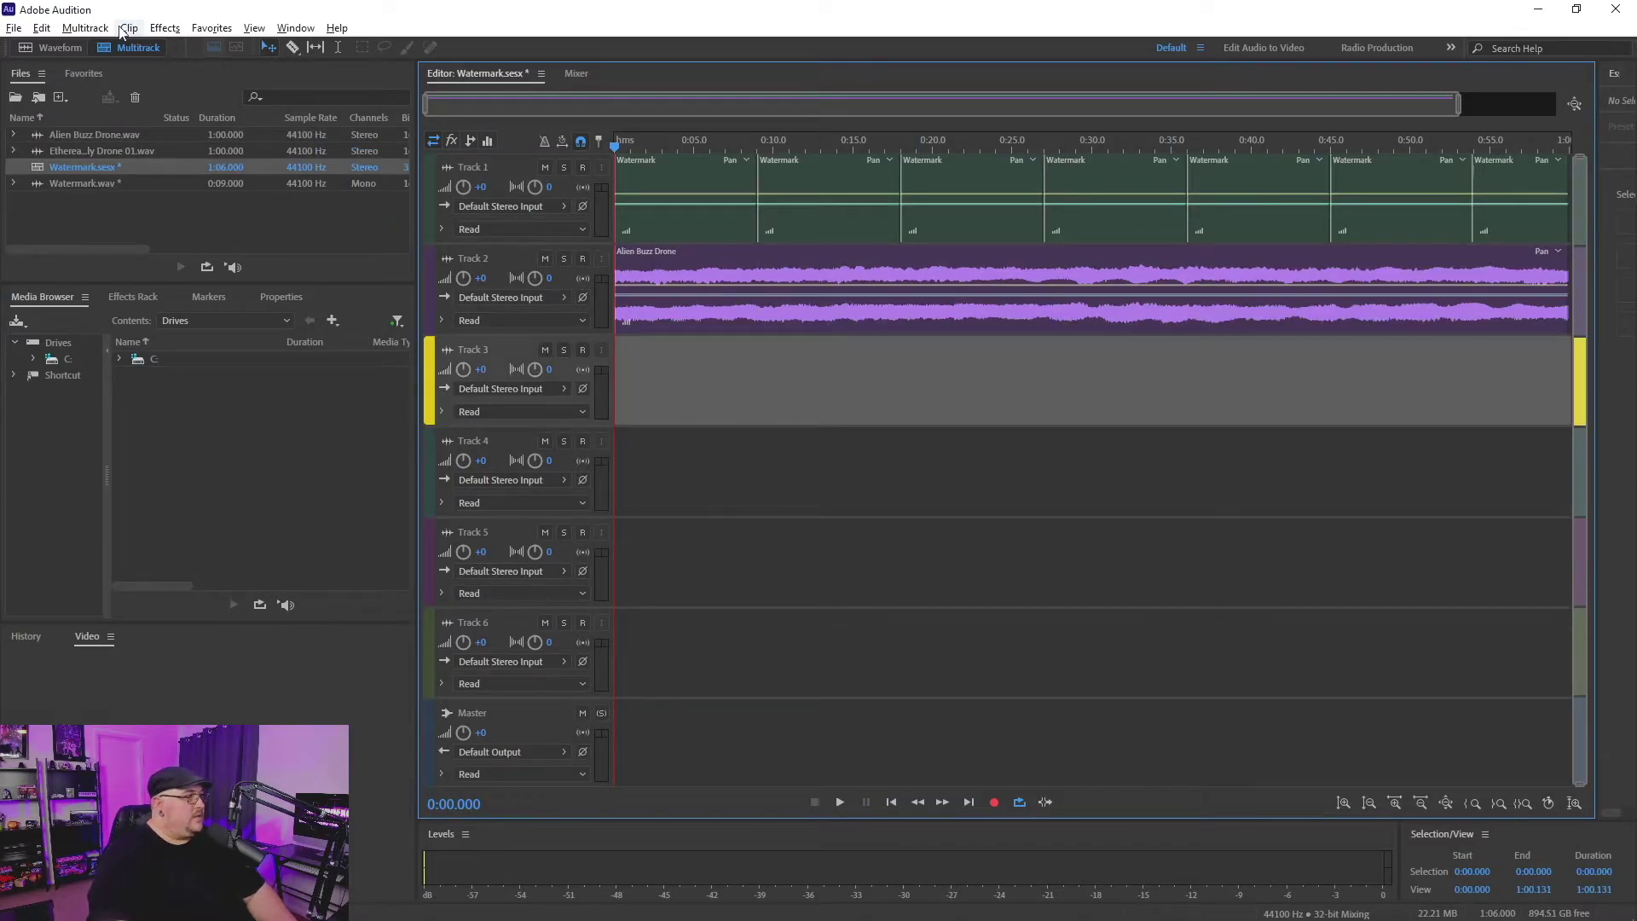
pyautogui.click(89, 28)
pyautogui.moveTo(120, 98)
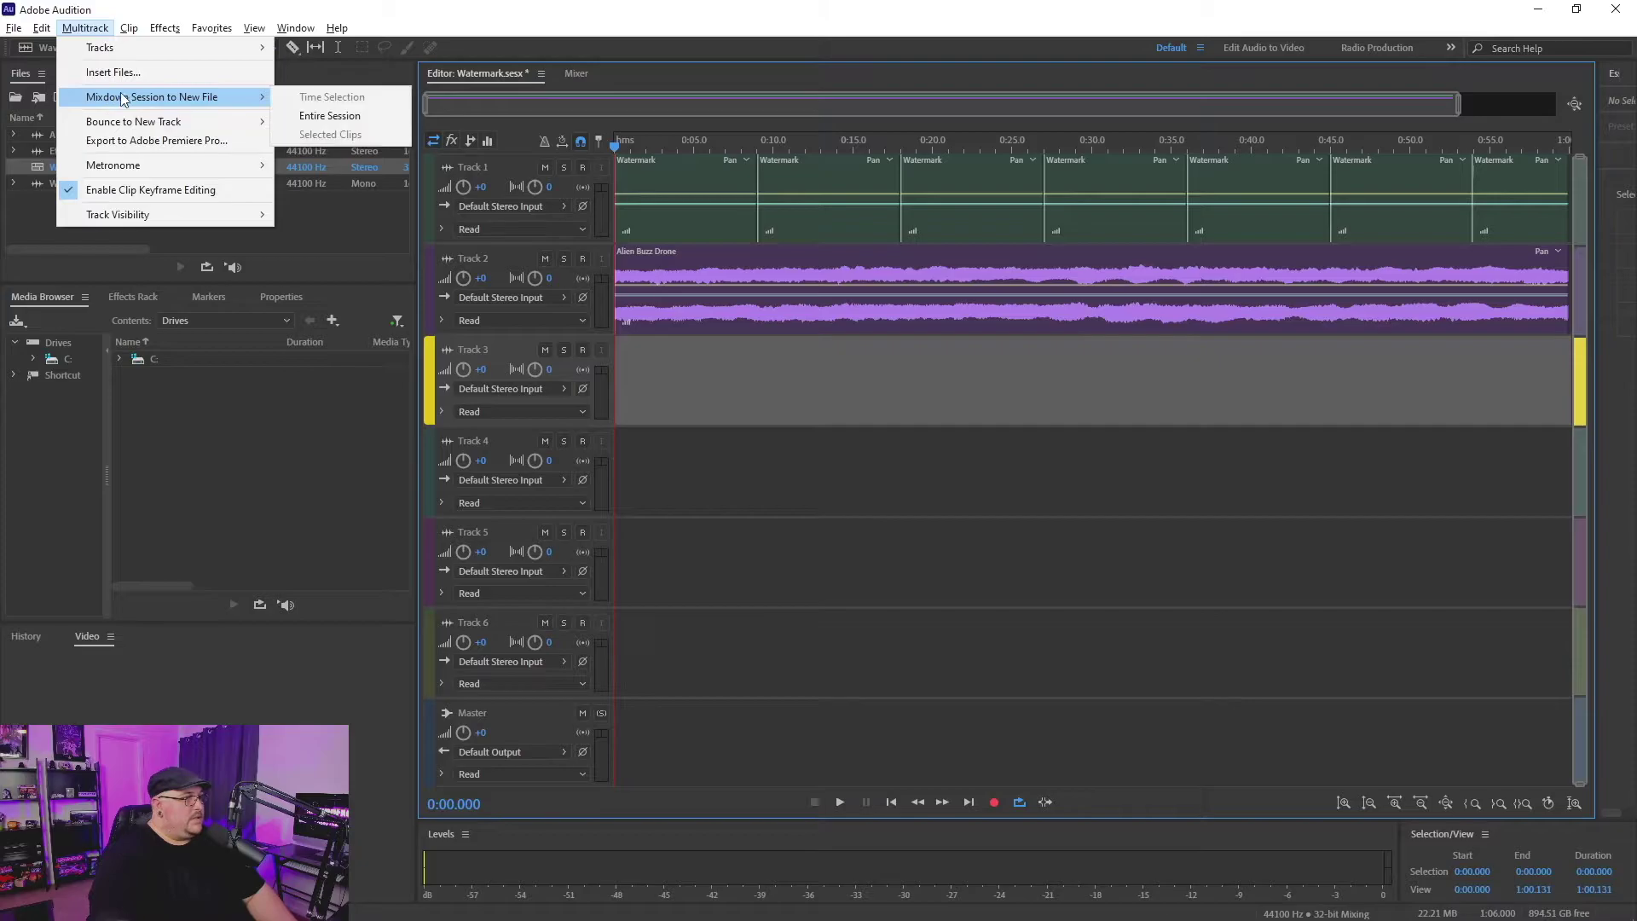
pyautogui.click(333, 115)
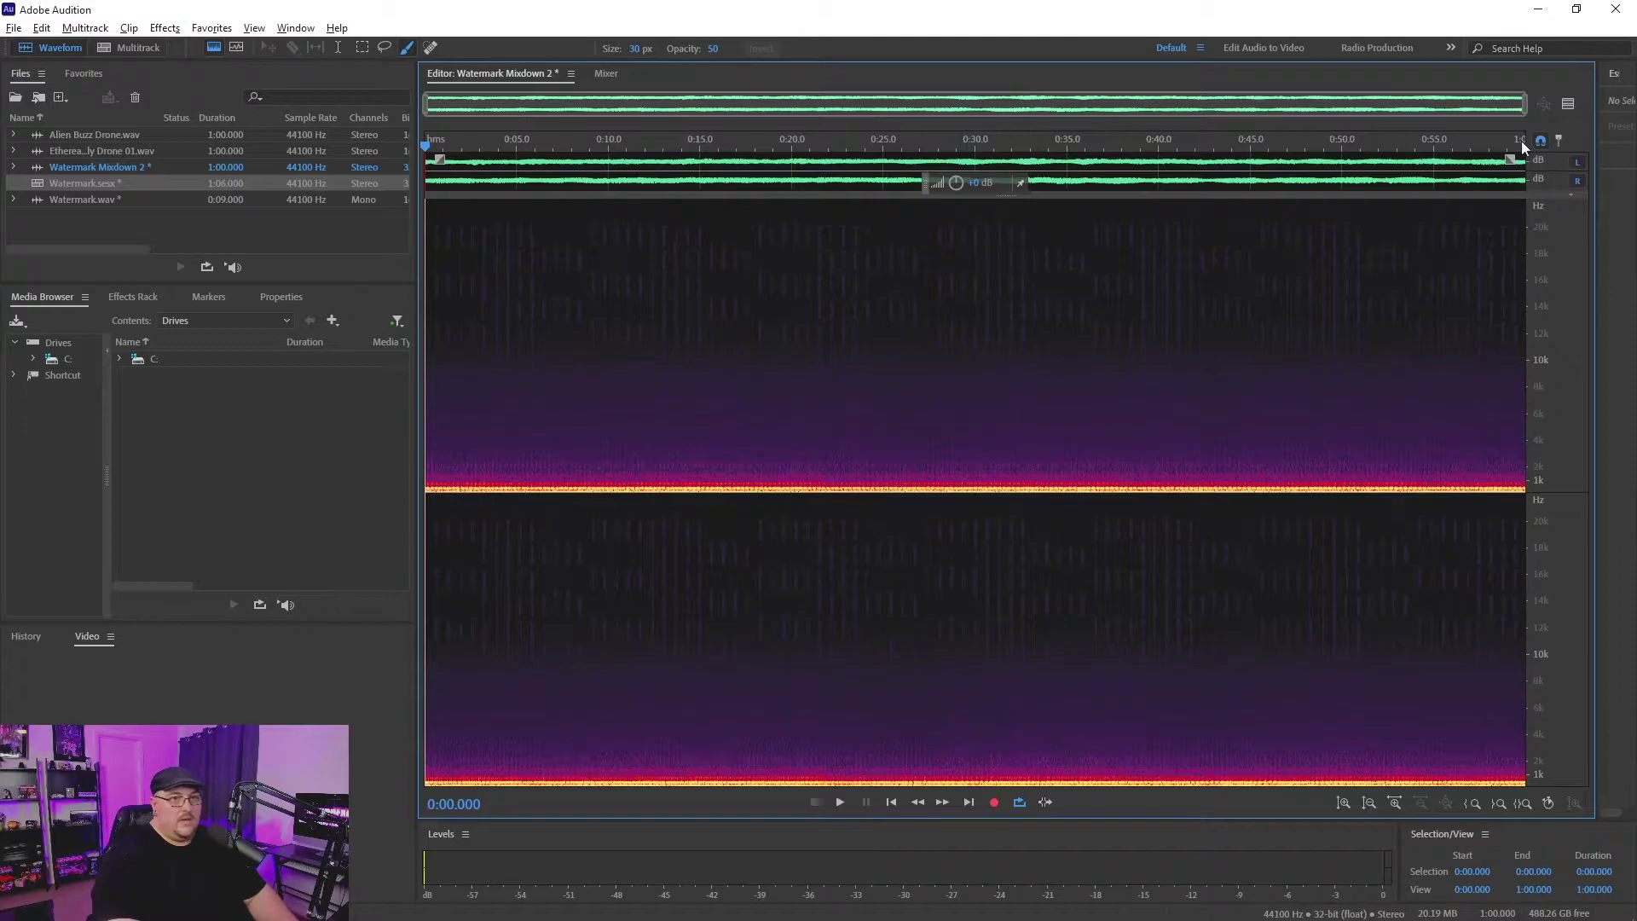
pyautogui.moveTo(1525, 106); pyautogui.dragTo(899, 106)
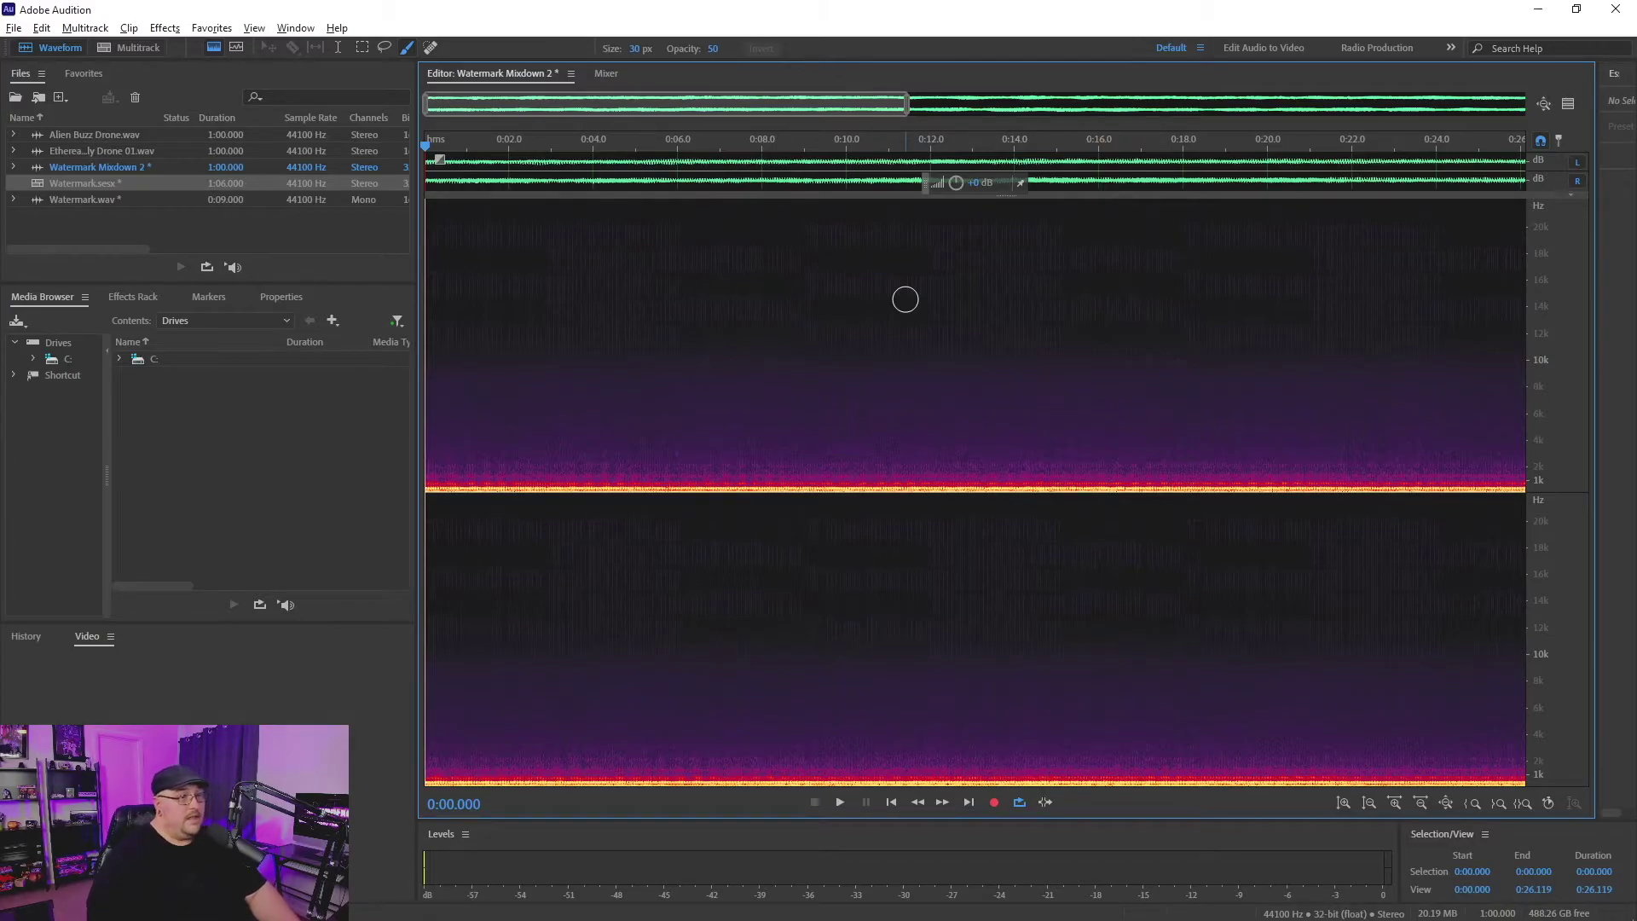
pyautogui.press('space')
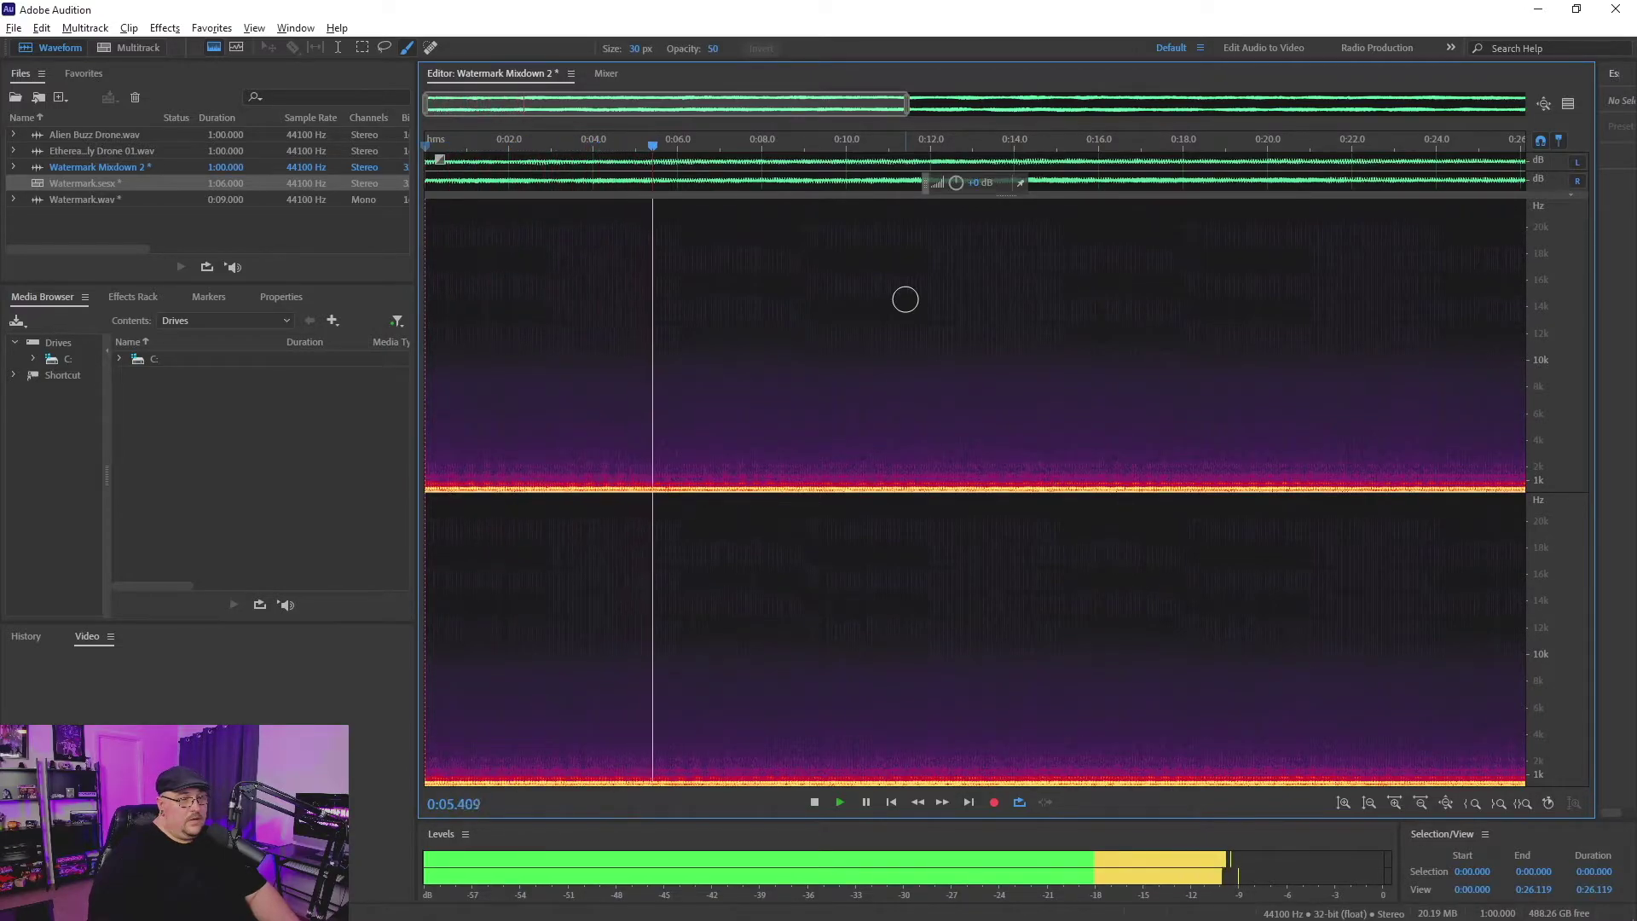
pyautogui.press('space')
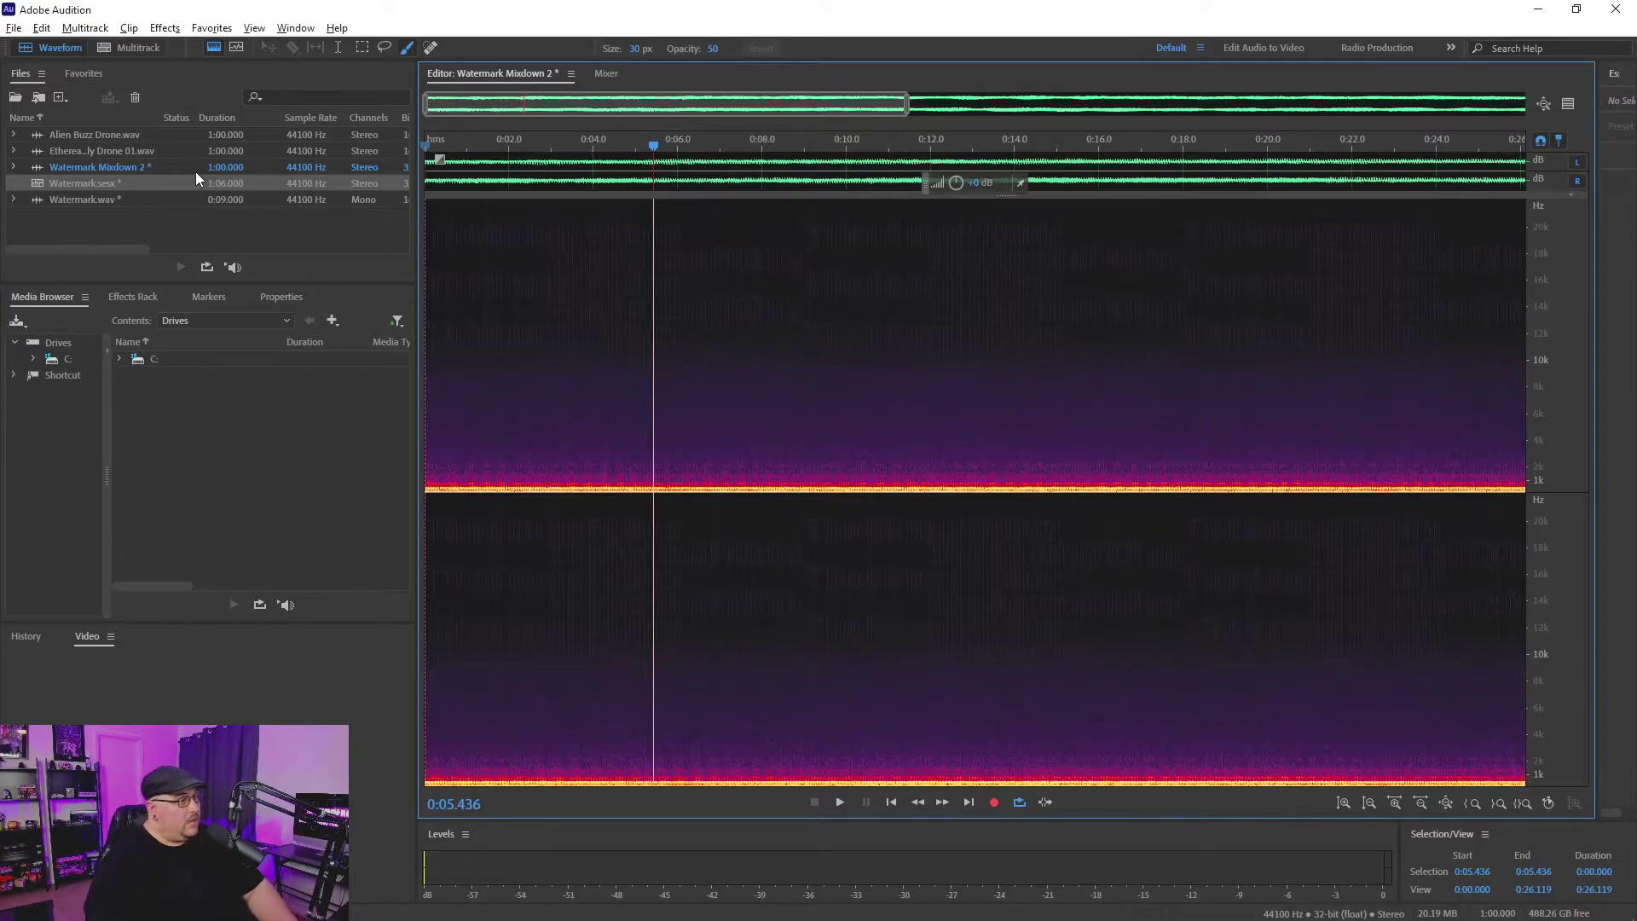
# - Open Watermark.sesx and delete the Alien Buzz Drone clip from Track 2
pyautogui.doubleClick(104, 181)
pyautogui.click(746, 311)
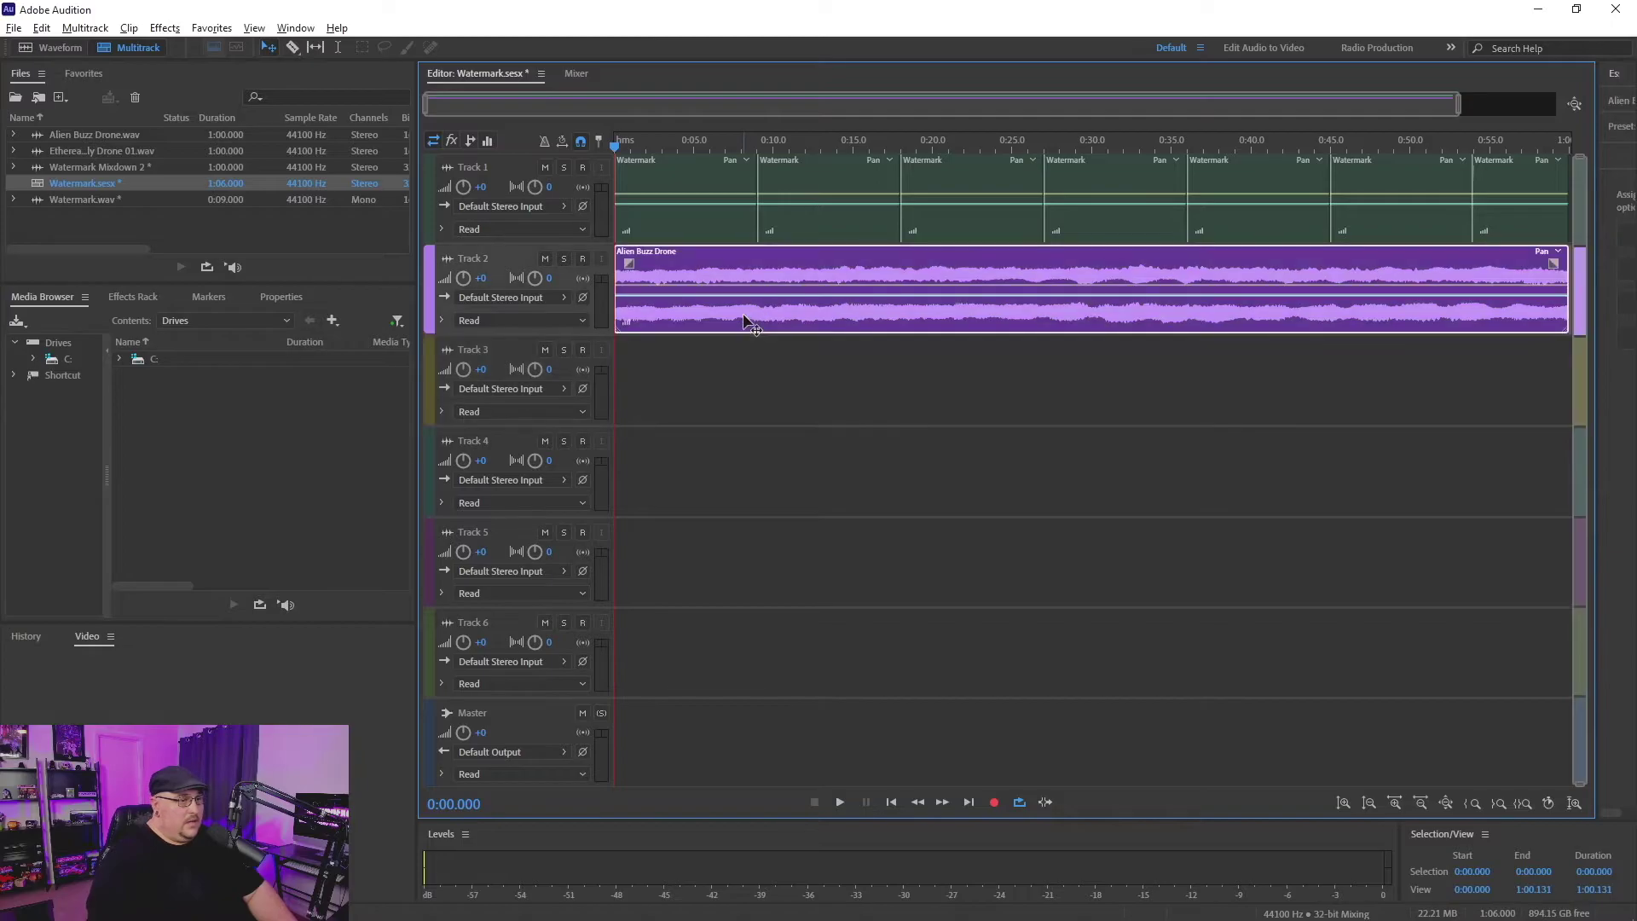
pyautogui.press('Delete')
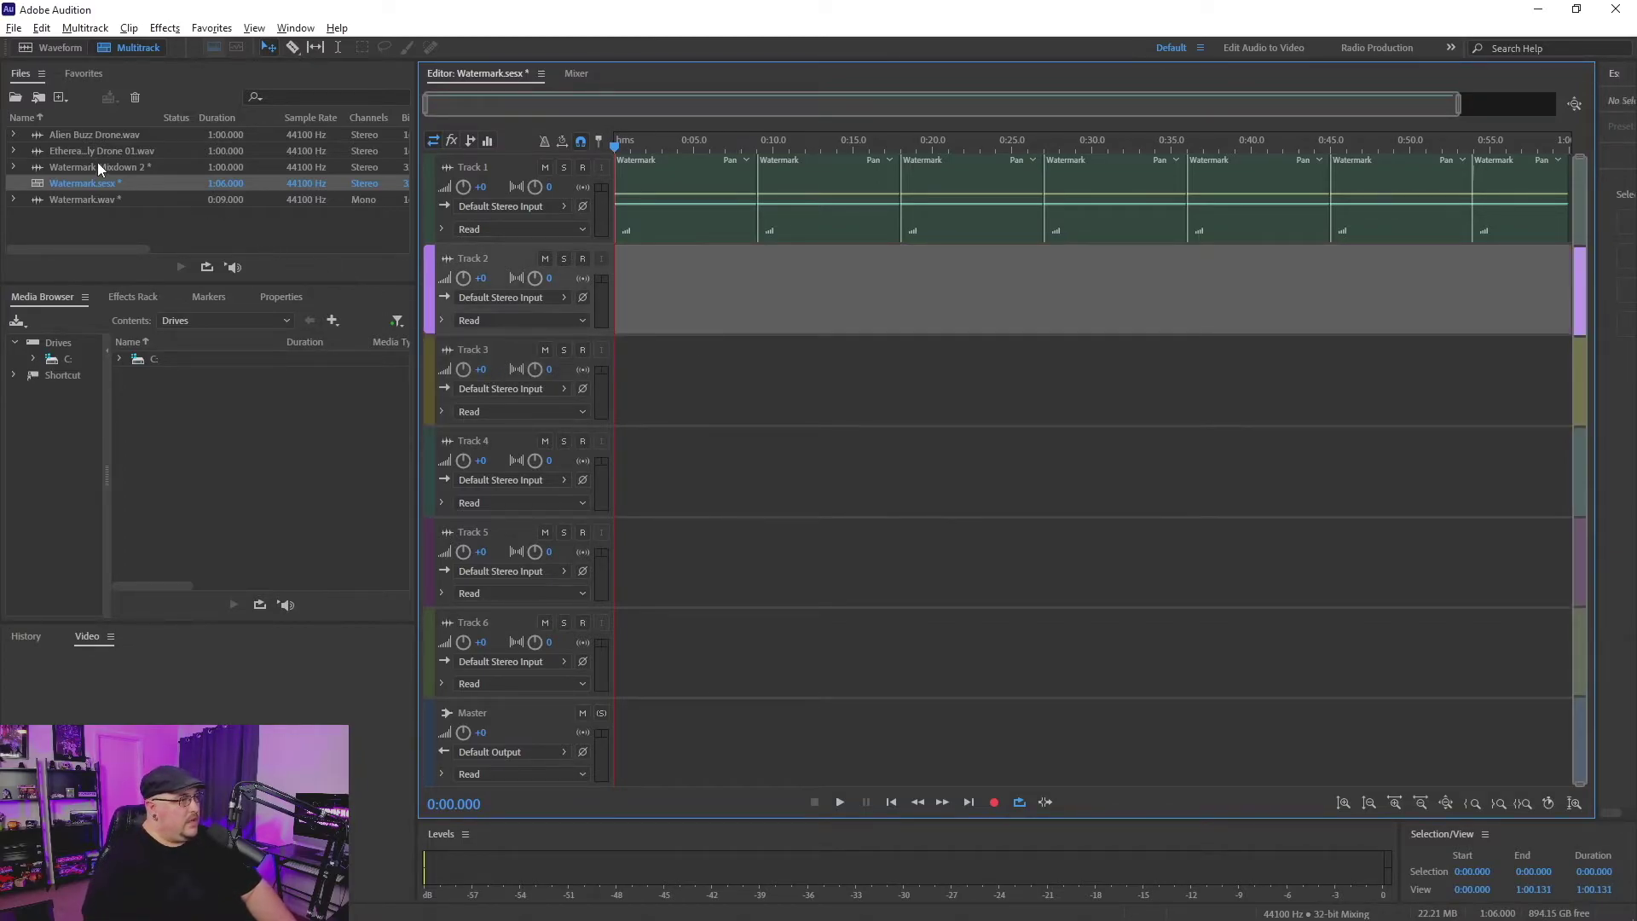
# - Put Ethereal Heavenly Drone 01 on Track 2 and play the session to hear it
pyautogui.moveTo(94, 151); pyautogui.dragTo(605, 279)
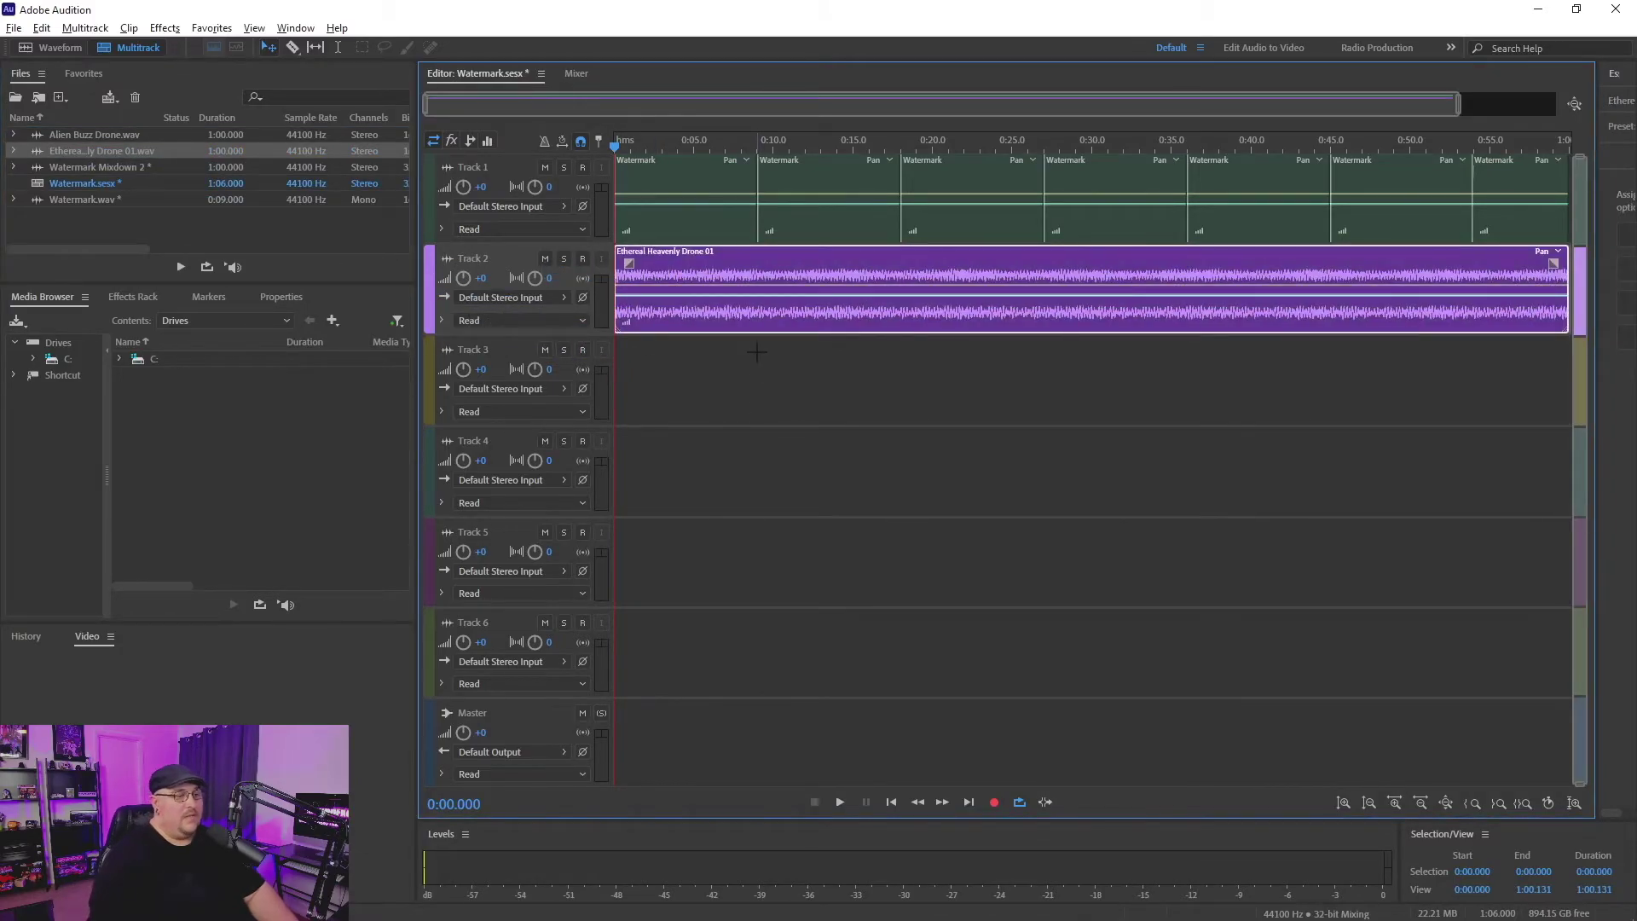
pyautogui.press('space')
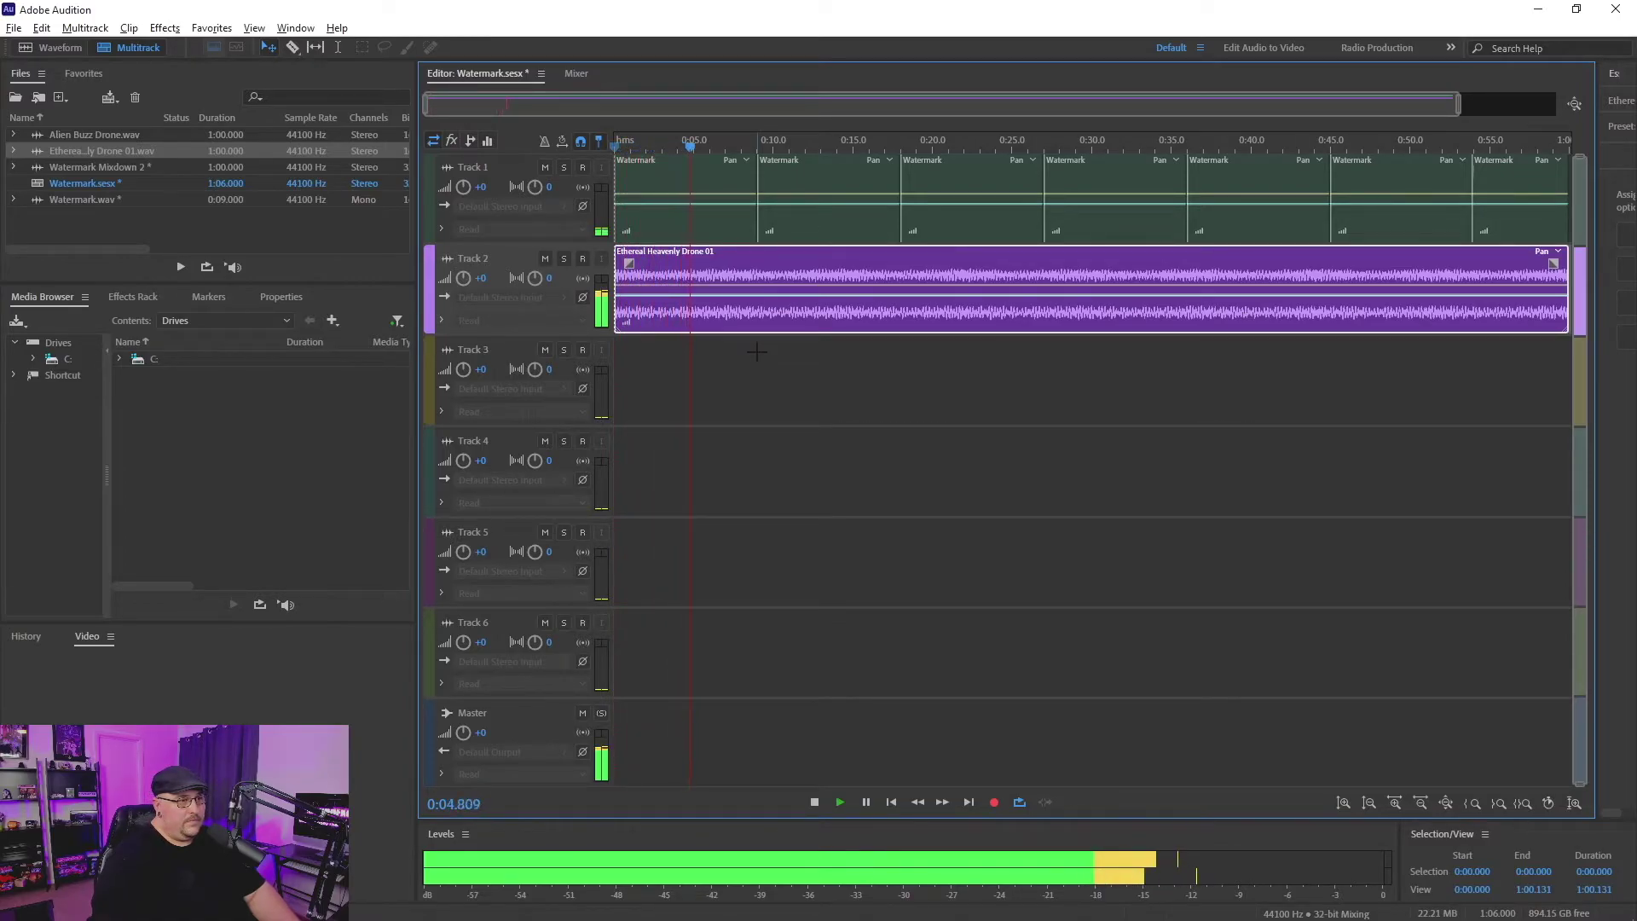
pyautogui.press('space')
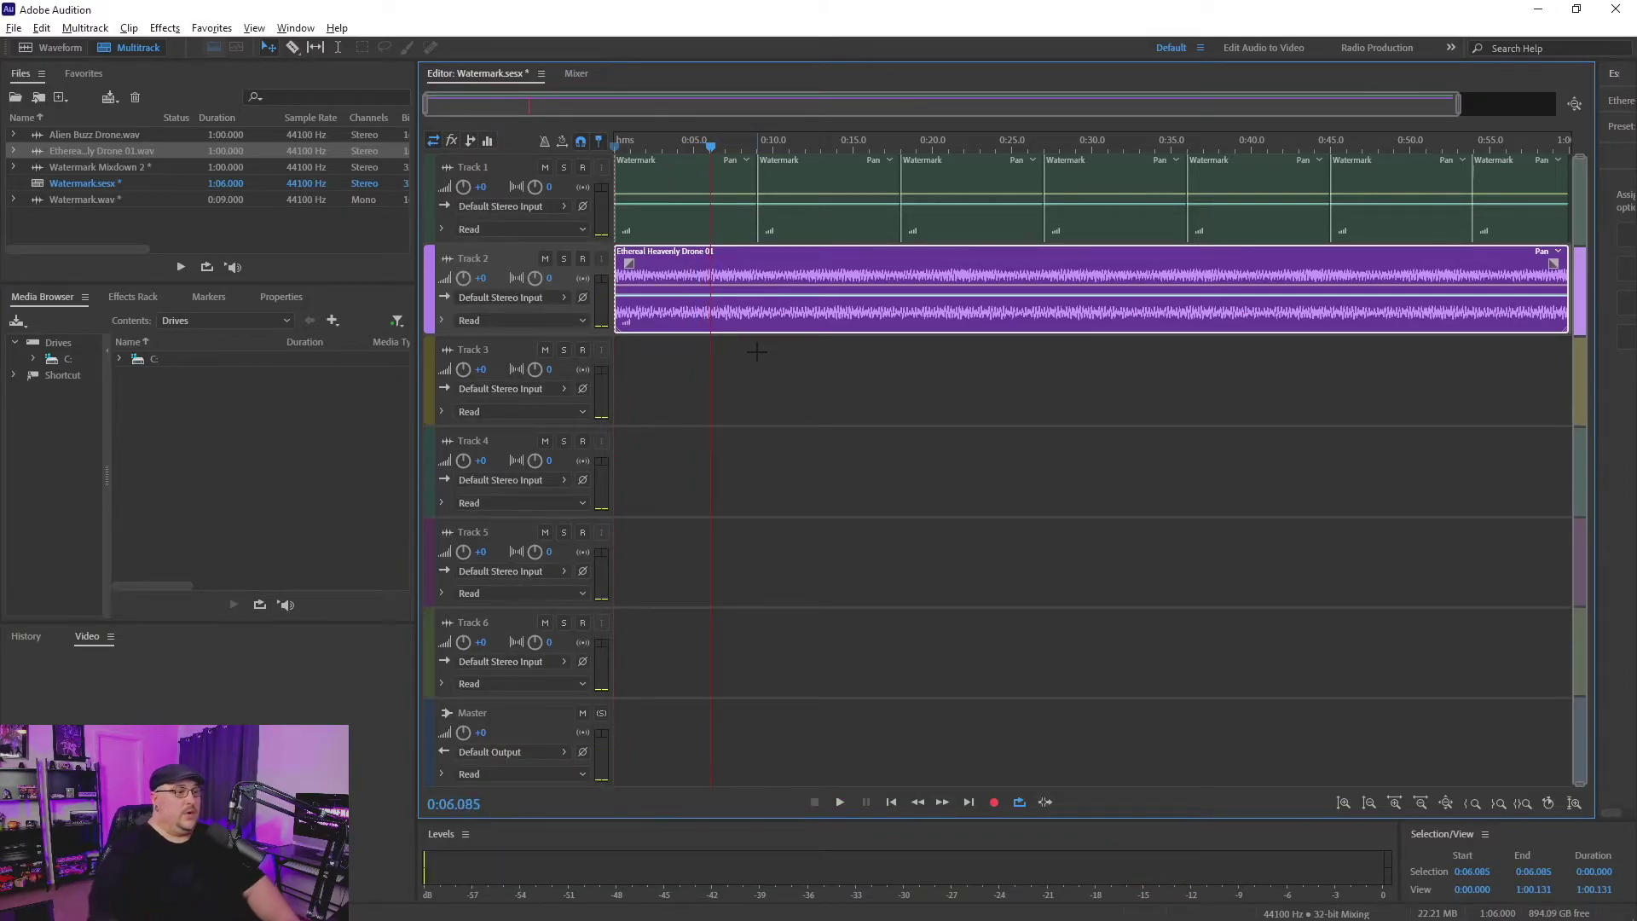
# - Mix down the entire multitrack session to a new file, Watermark Mixdown 3
pyautogui.click(87, 29)
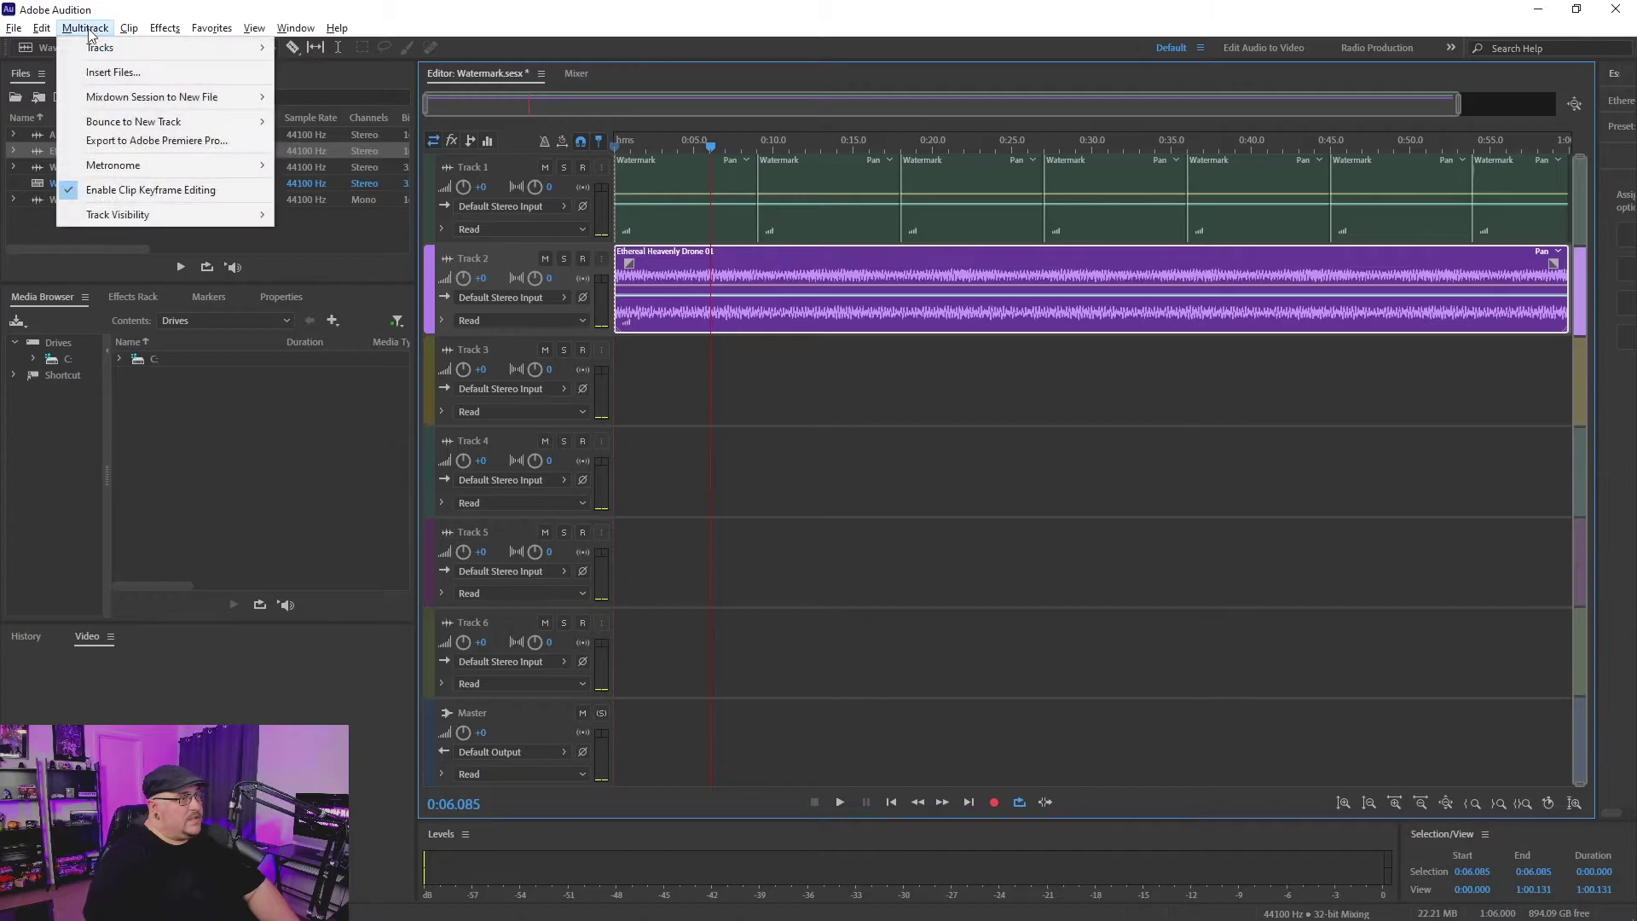
pyautogui.moveTo(158, 98)
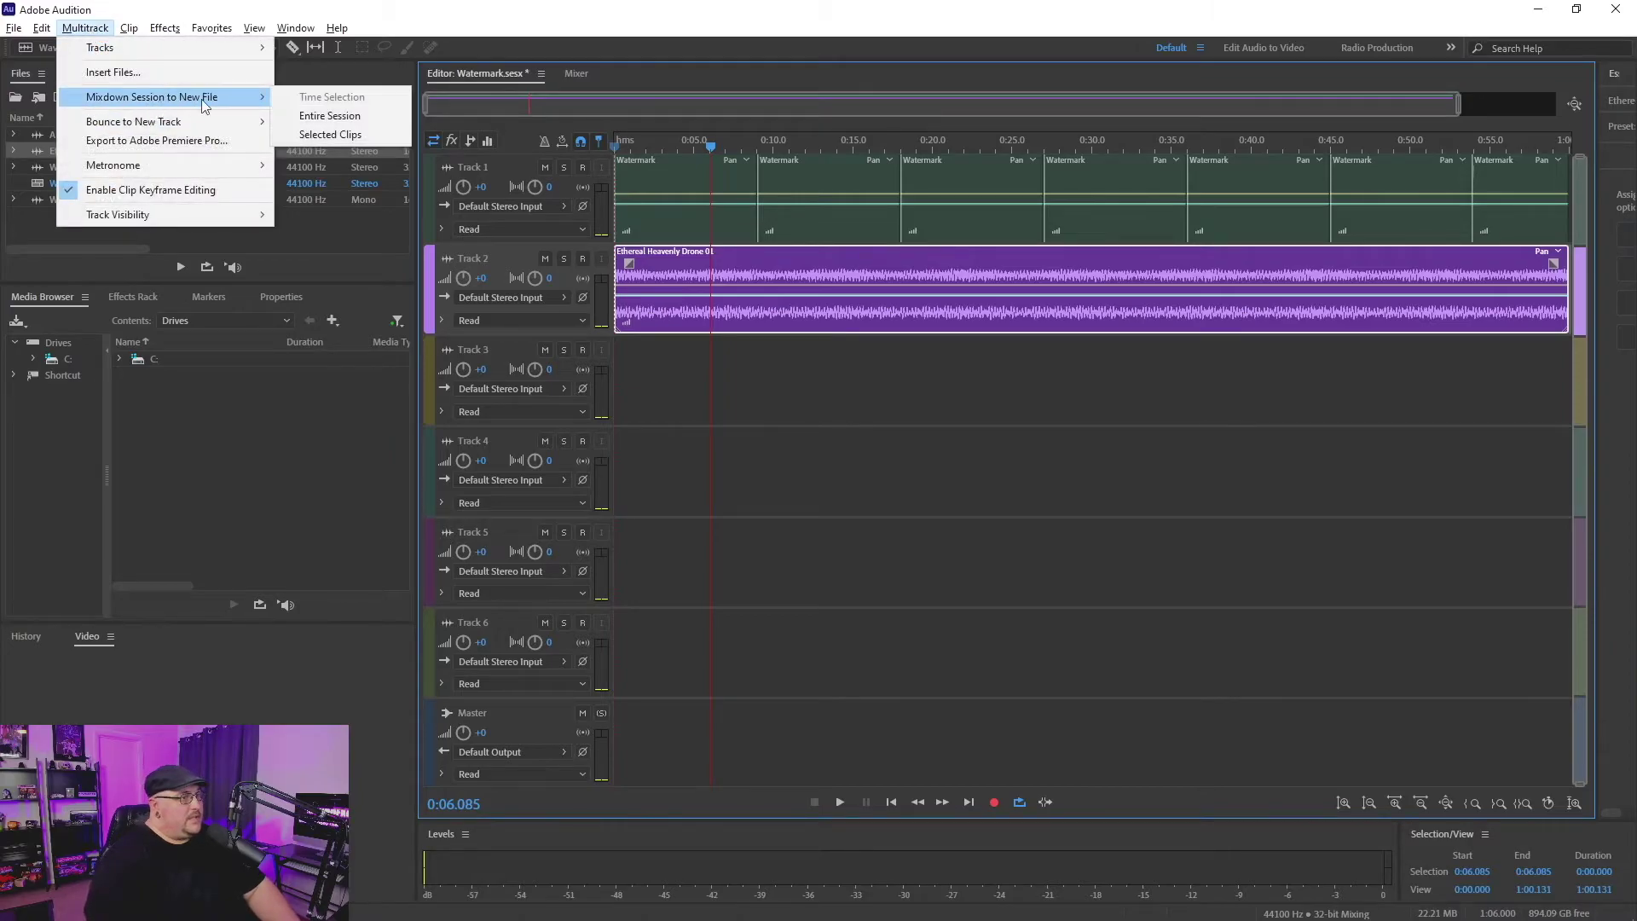
pyautogui.click(333, 116)
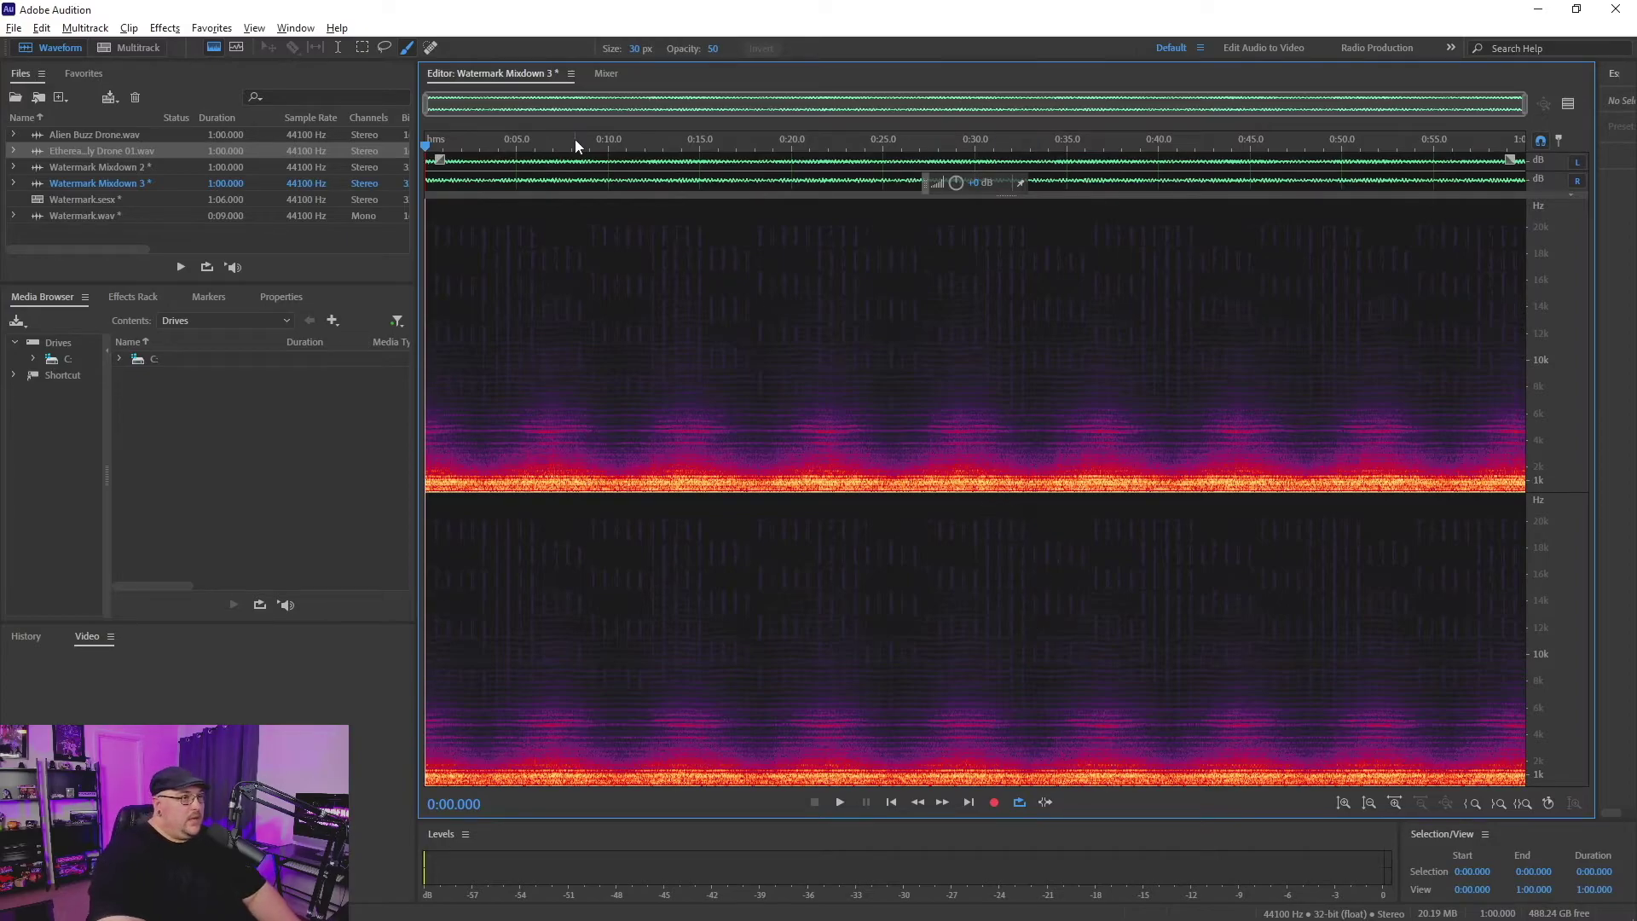
# - Apply the Graphic Equalizer (10 Bands) Quick Low-Pass Filter preset to the whole mixdown
pyautogui.doubleClick(621, 167)
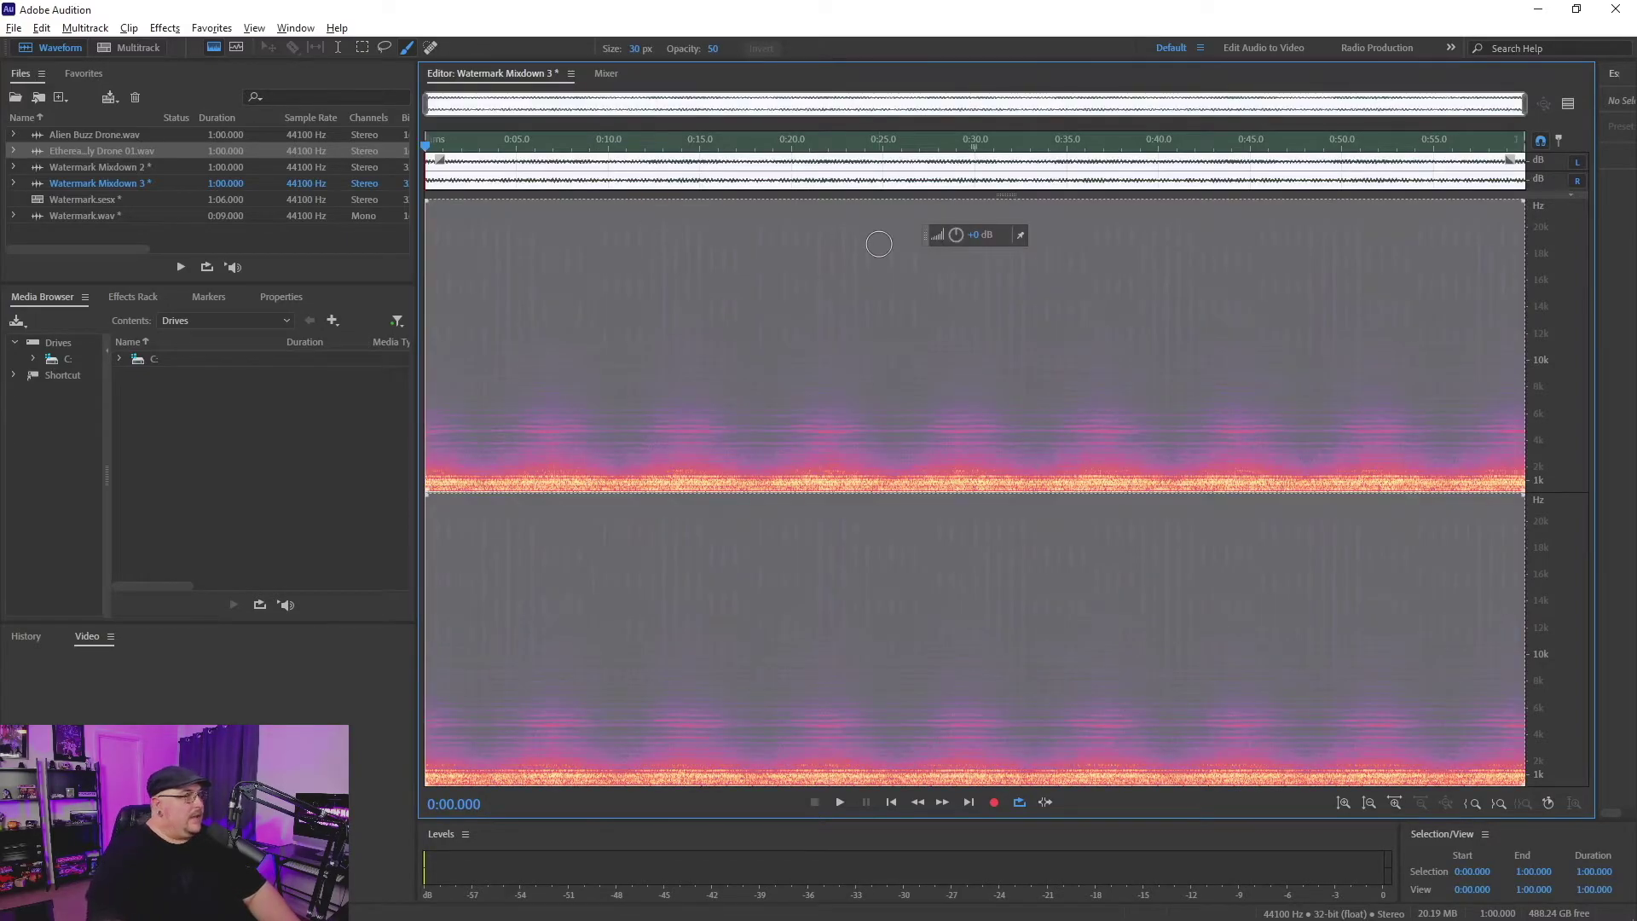
pyautogui.click(153, 31)
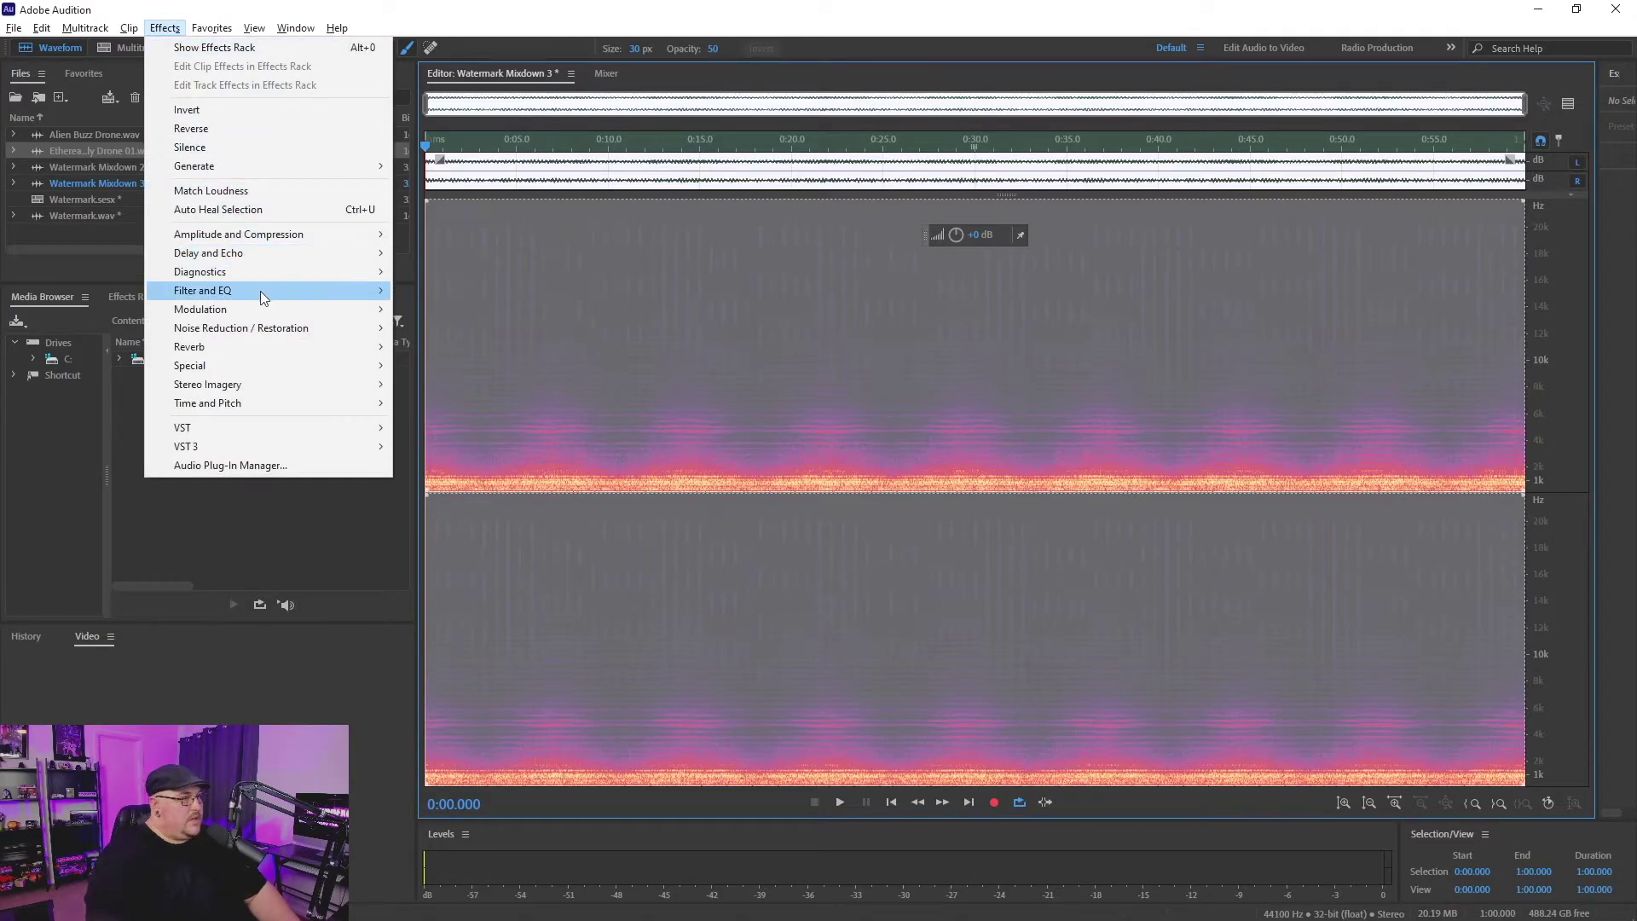
pyautogui.moveTo(368, 297)
pyautogui.click(451, 308)
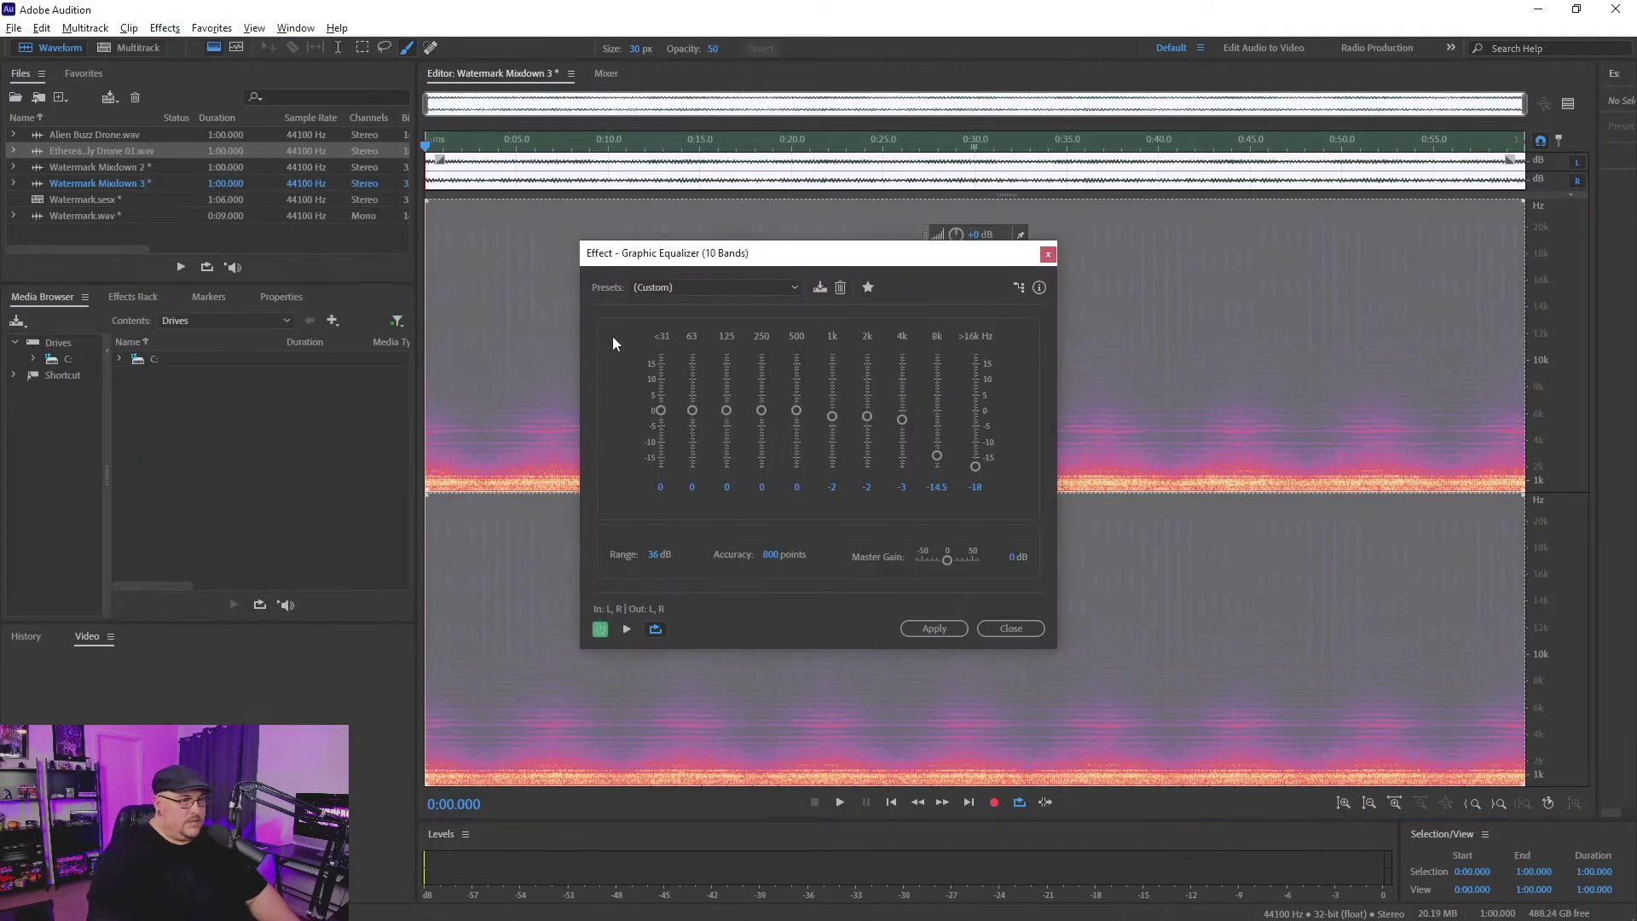
pyautogui.click(794, 287)
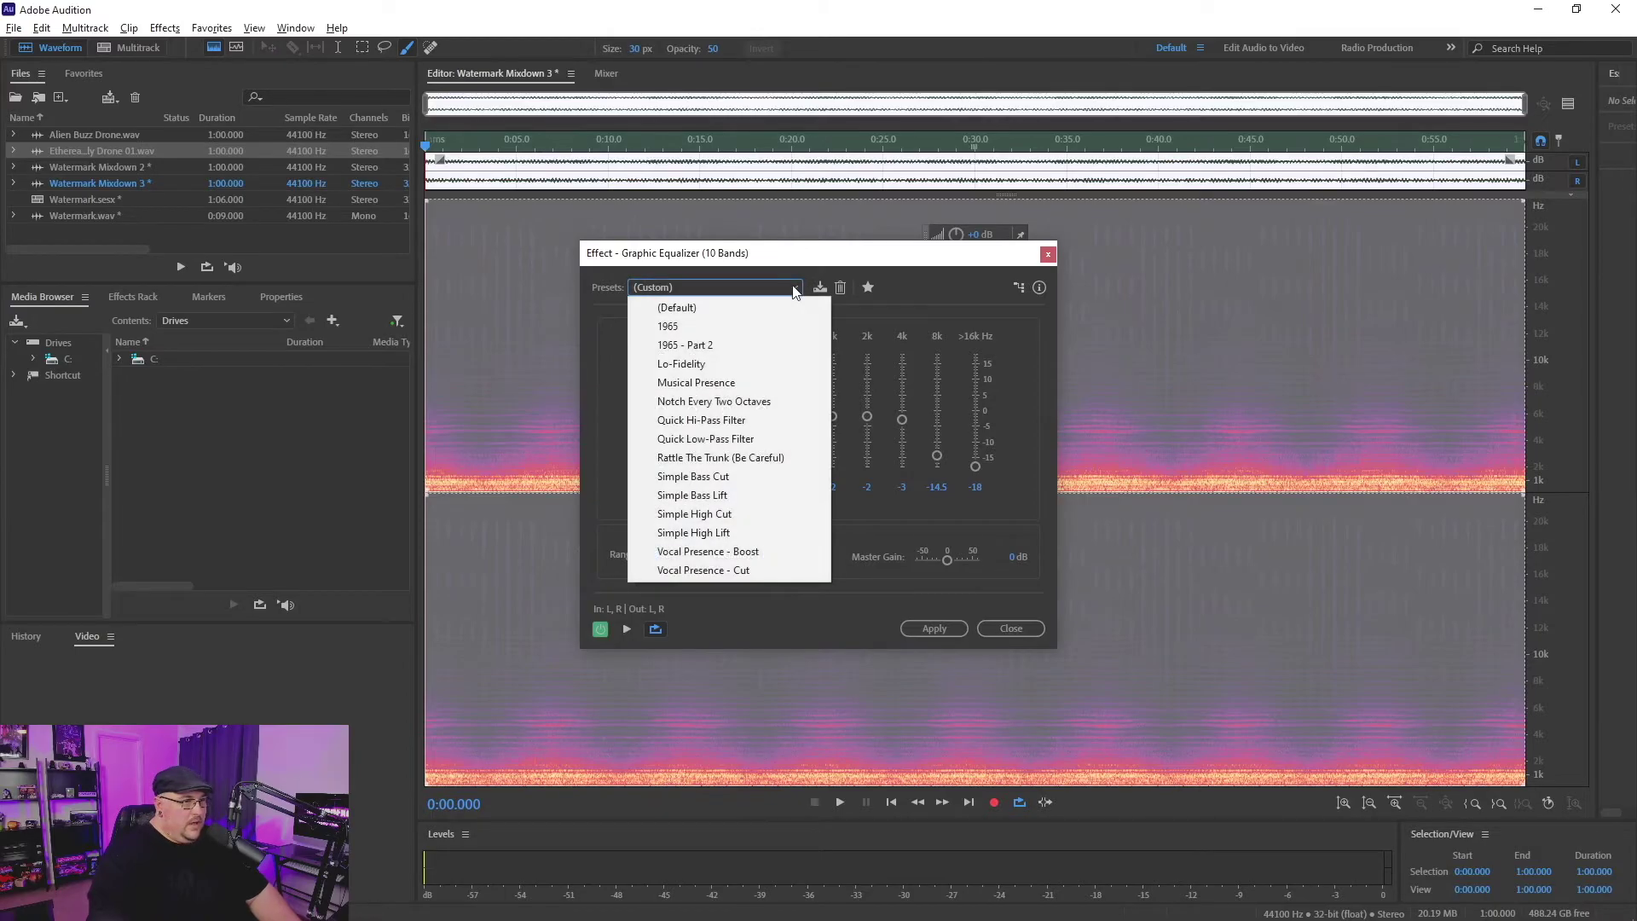
pyautogui.click(780, 438)
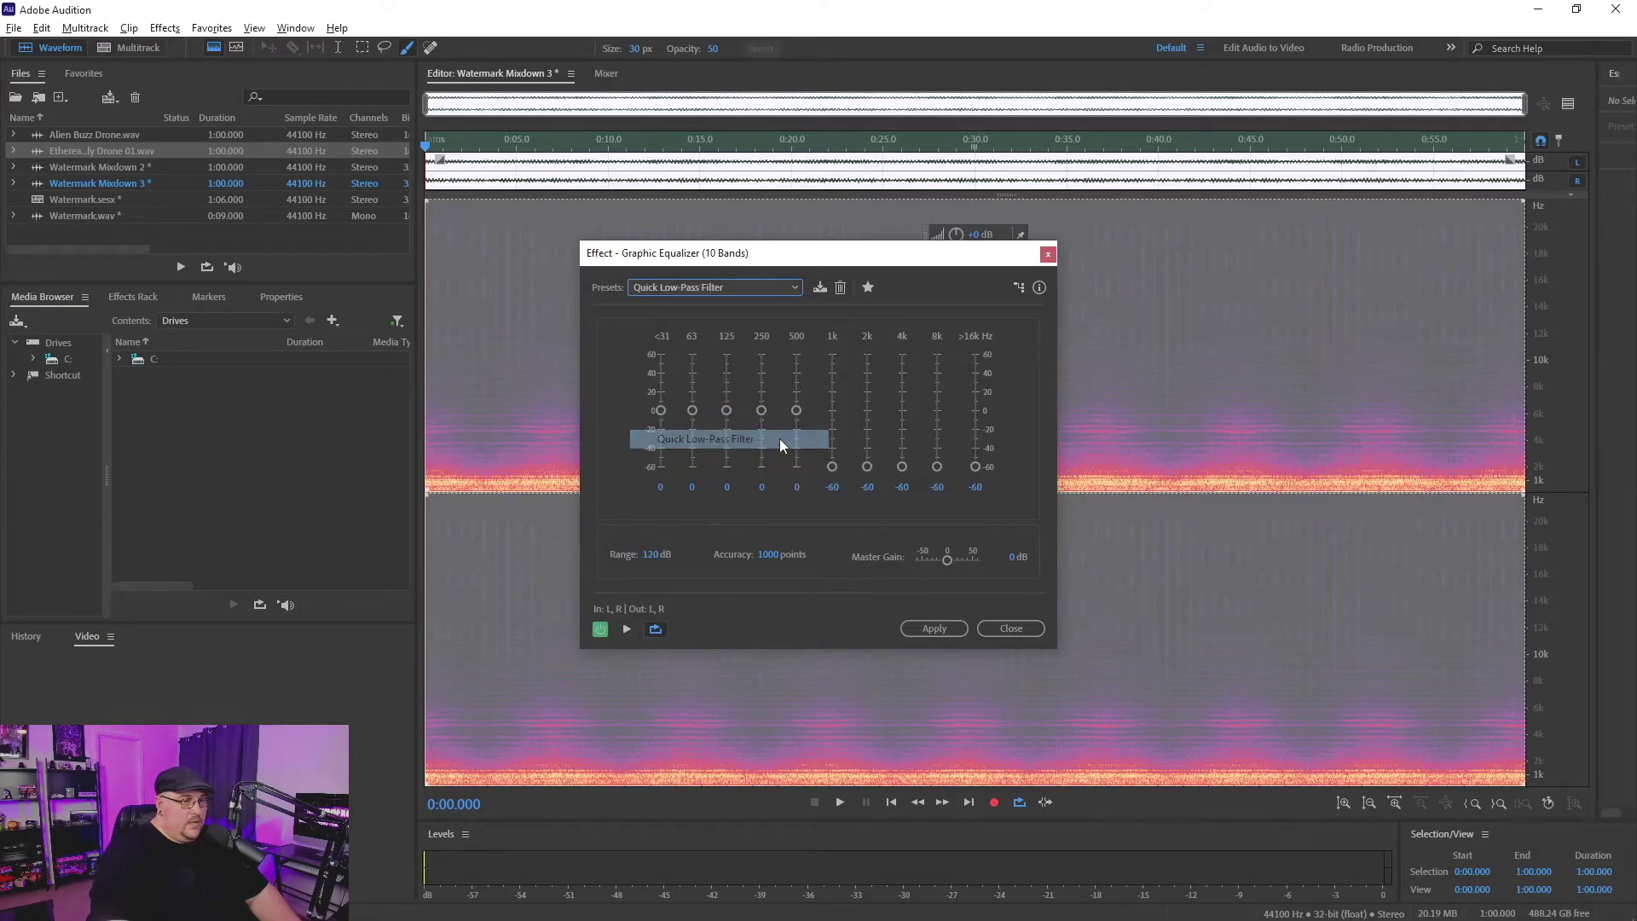
pyautogui.click(954, 636)
pyautogui.click(805, 168)
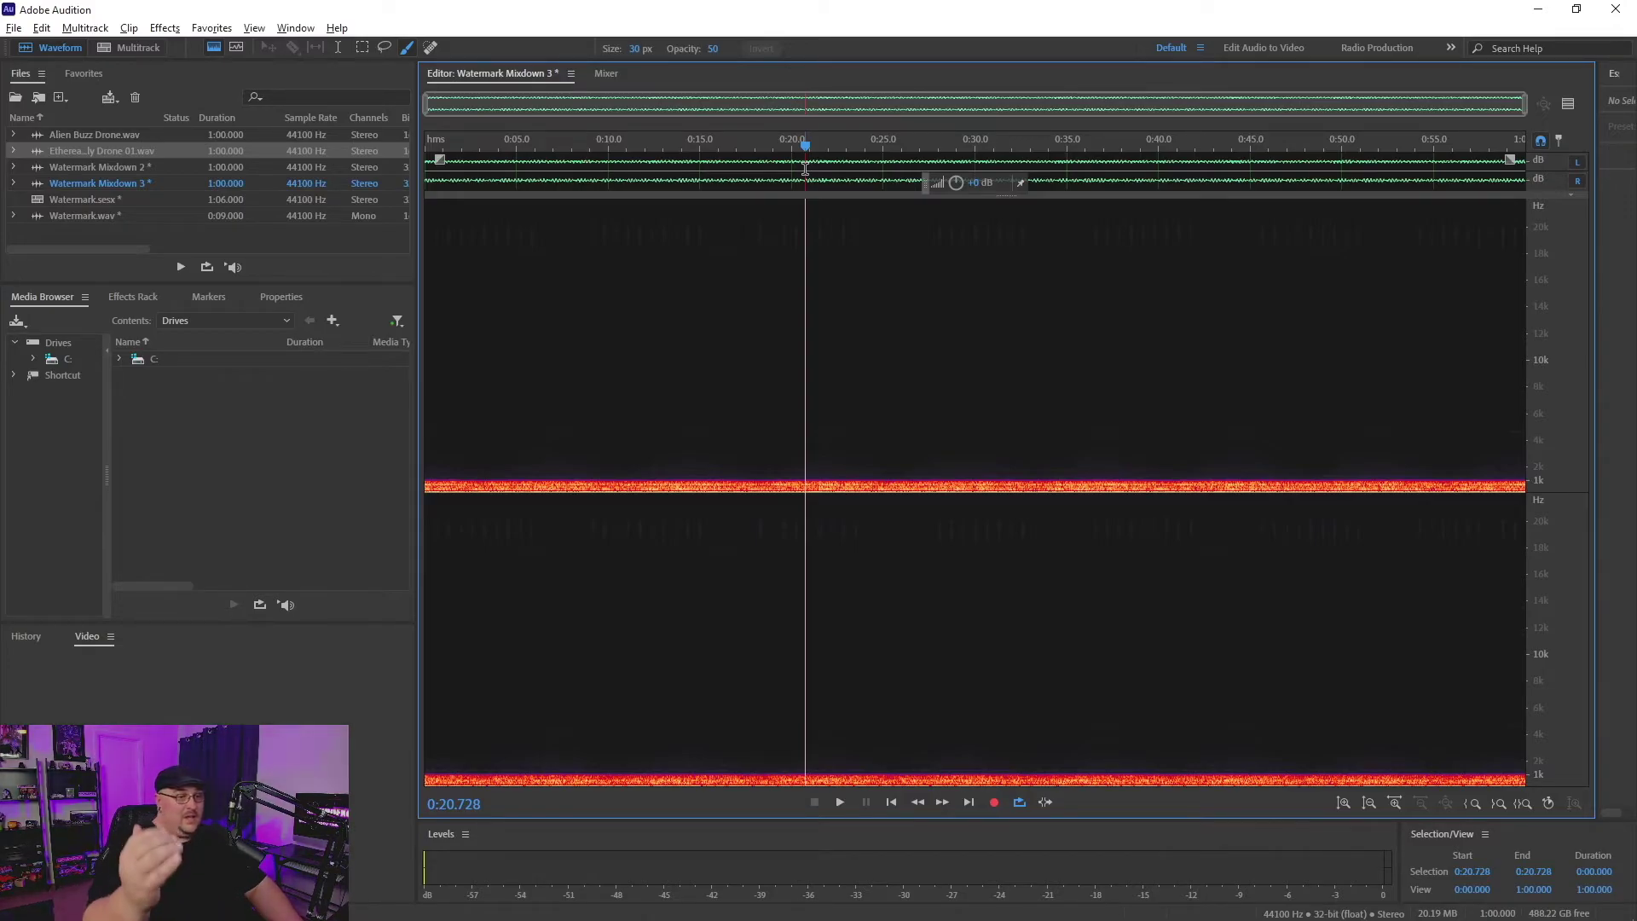
pyautogui.press('space')
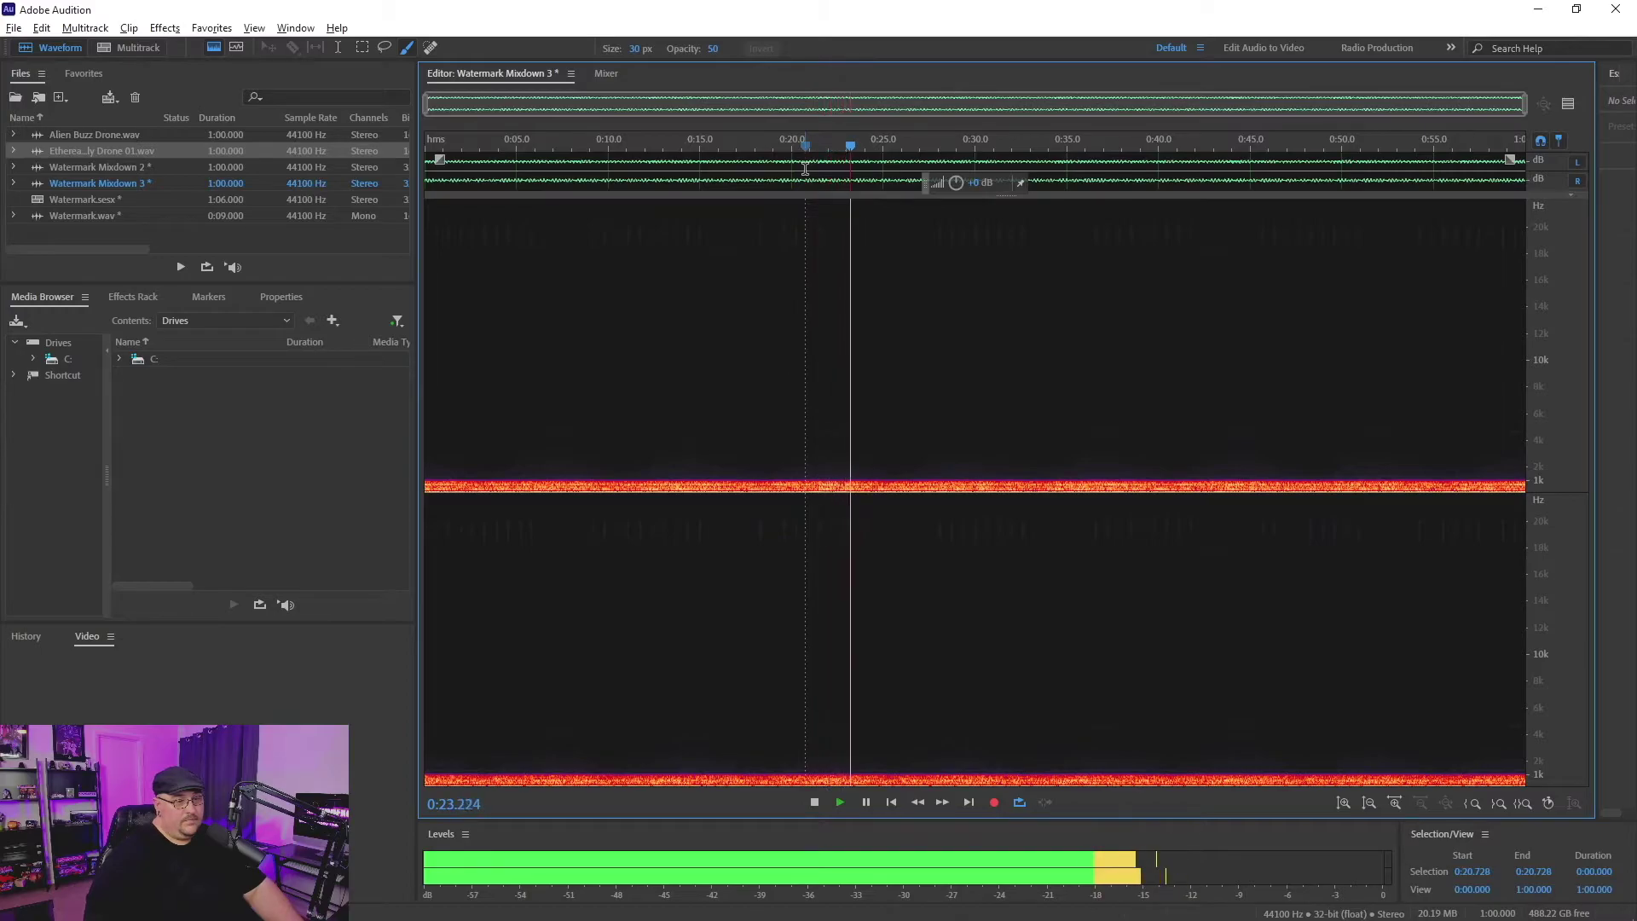
pyautogui.press('space')
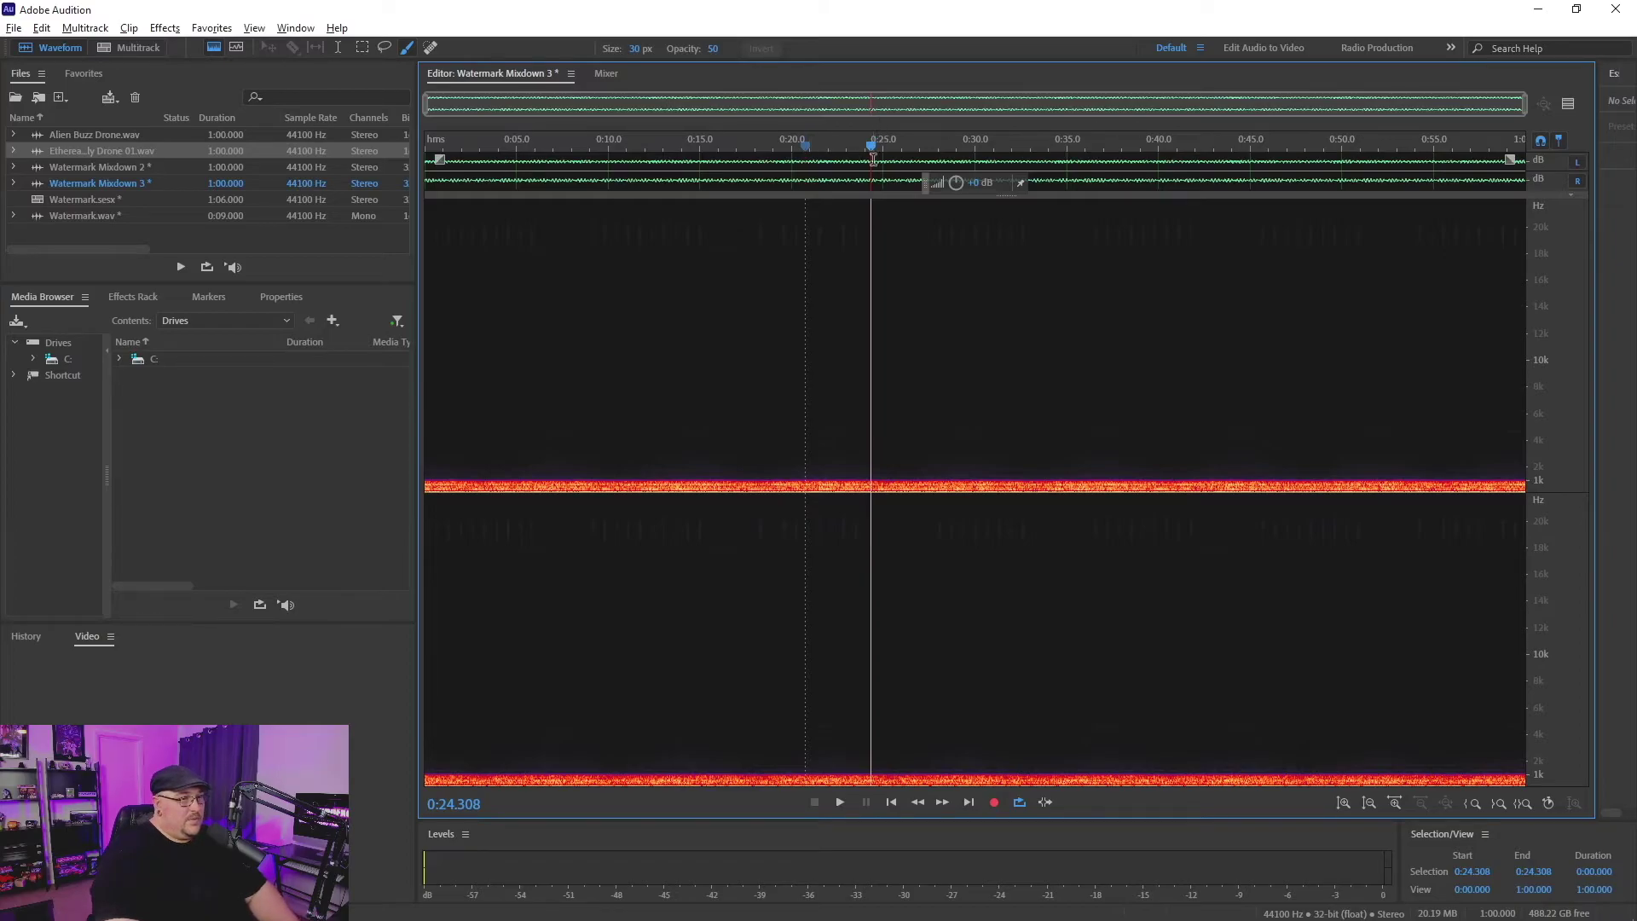
# - Adjust the frequency ruler to show the upper range up to 21.5k
pyautogui.scroll(2, 1538, 325)
pyautogui.scroll(2, 1539, 326)
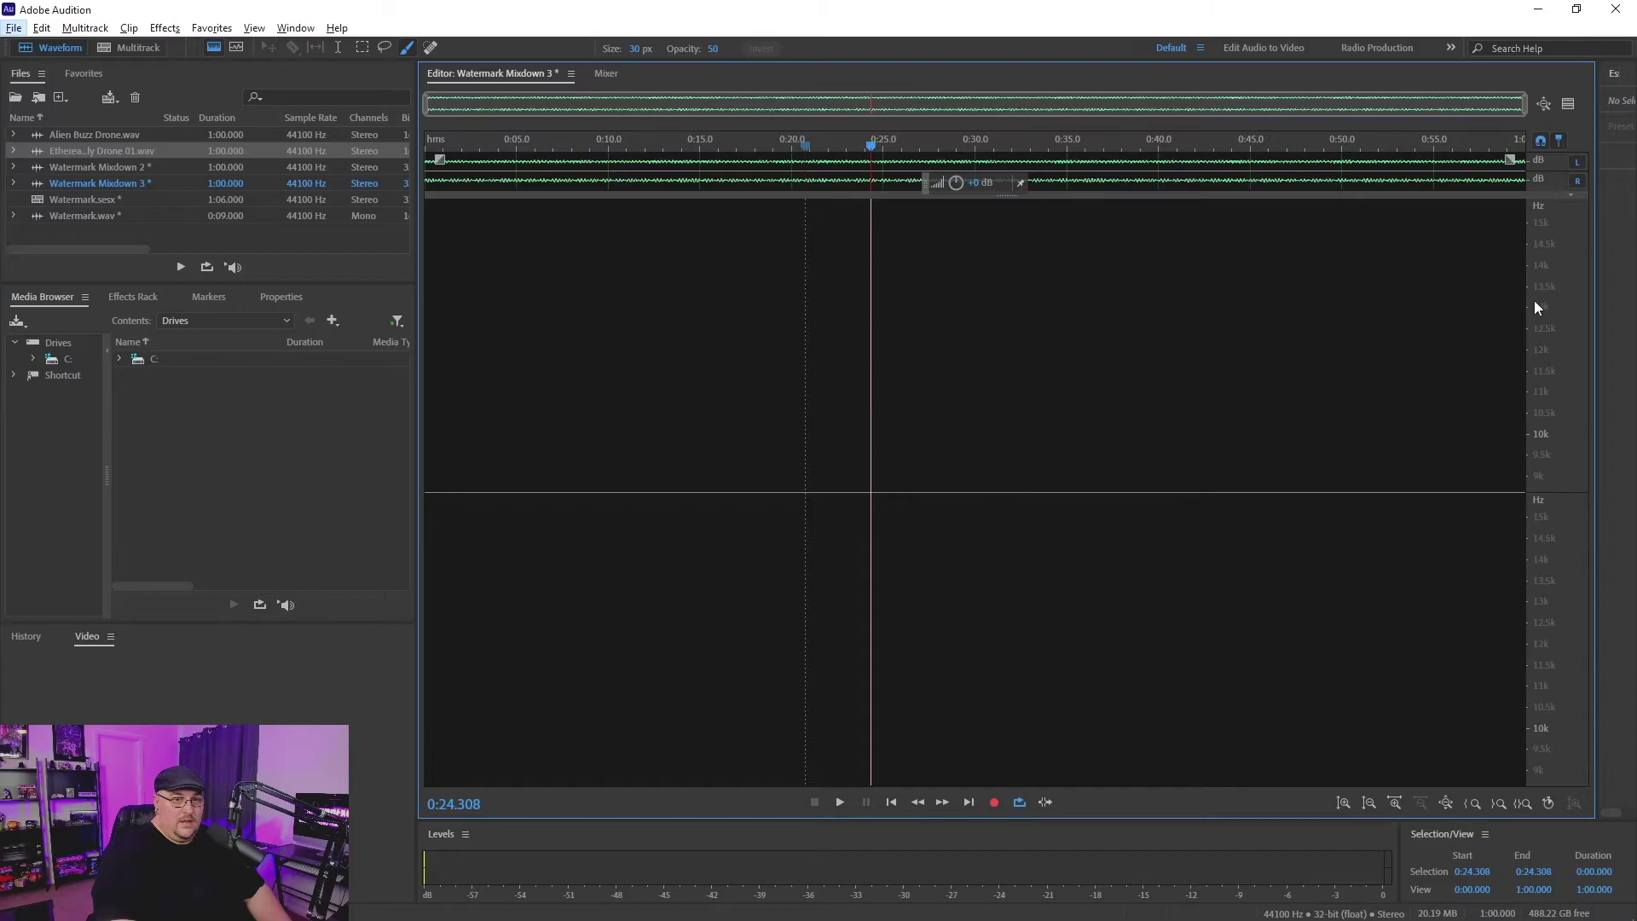
pyautogui.moveTo(1533, 299); pyautogui.dragTo(1551, 491)
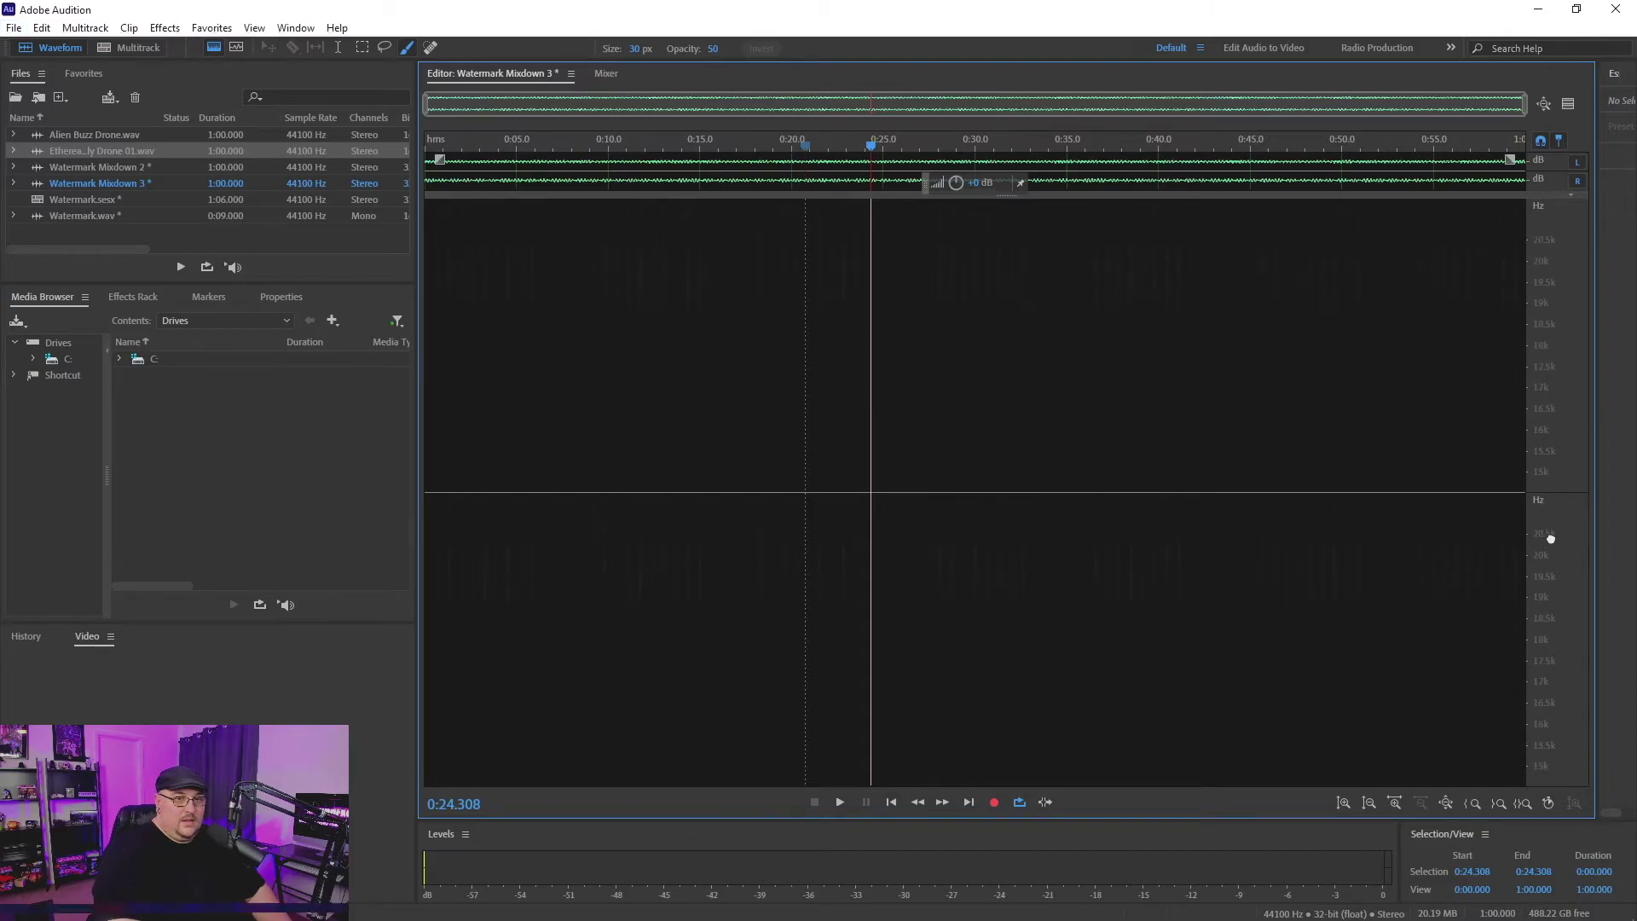
pyautogui.moveTo(1550, 540); pyautogui.dragTo(1550, 578)
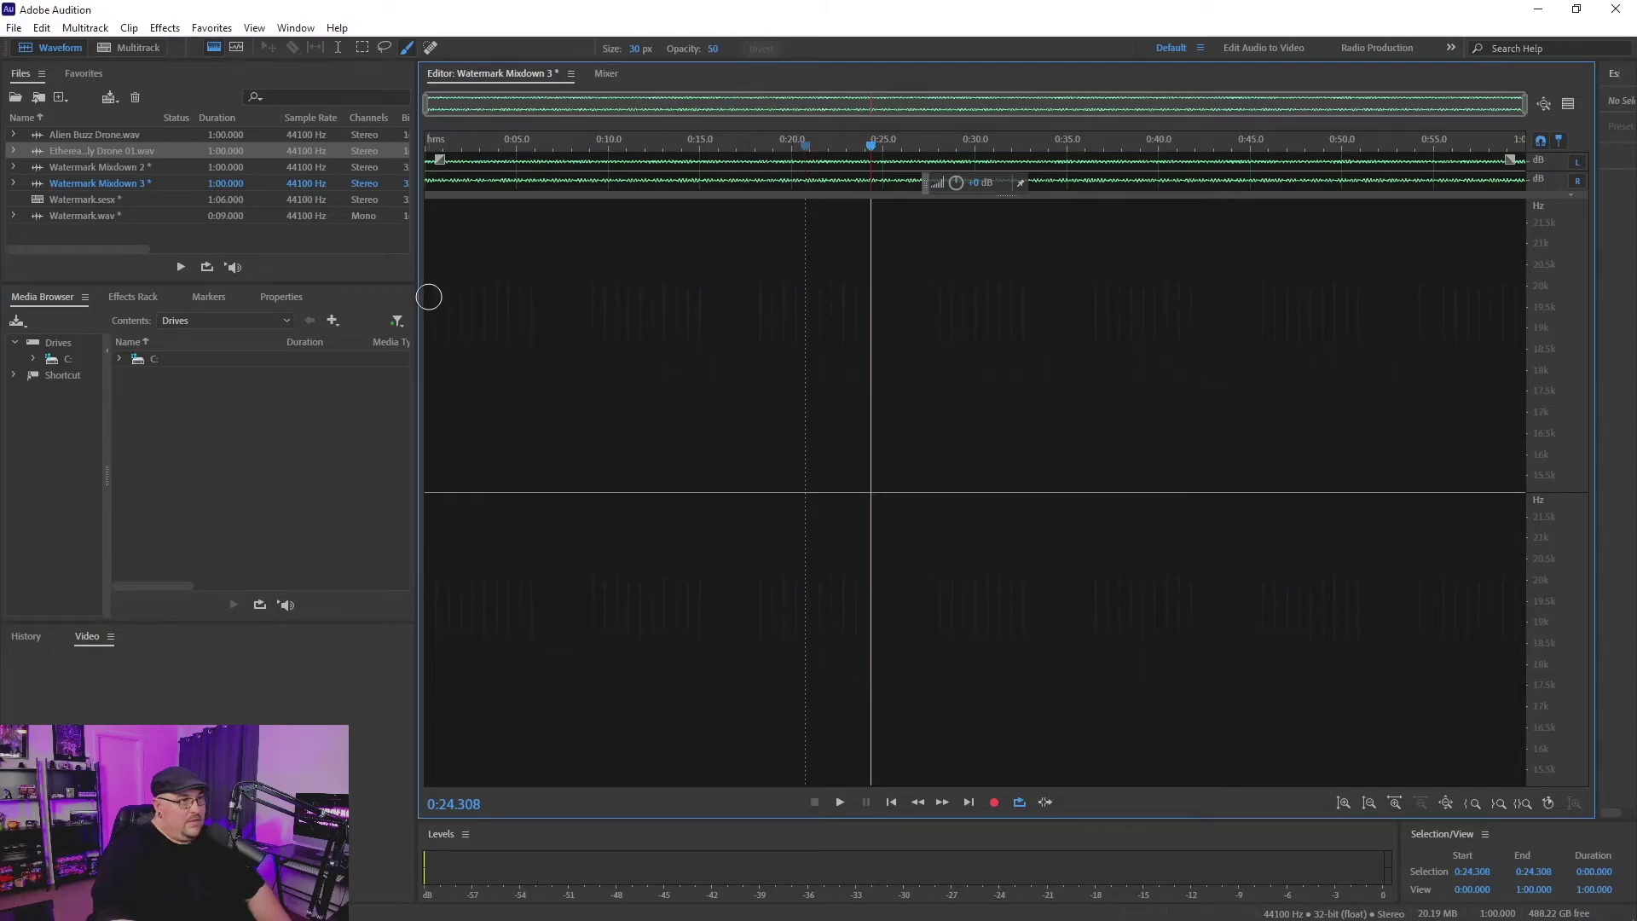
# - Marquee-select the 15.5k–20k band across the full minute in both channels
pyautogui.click(362, 47)
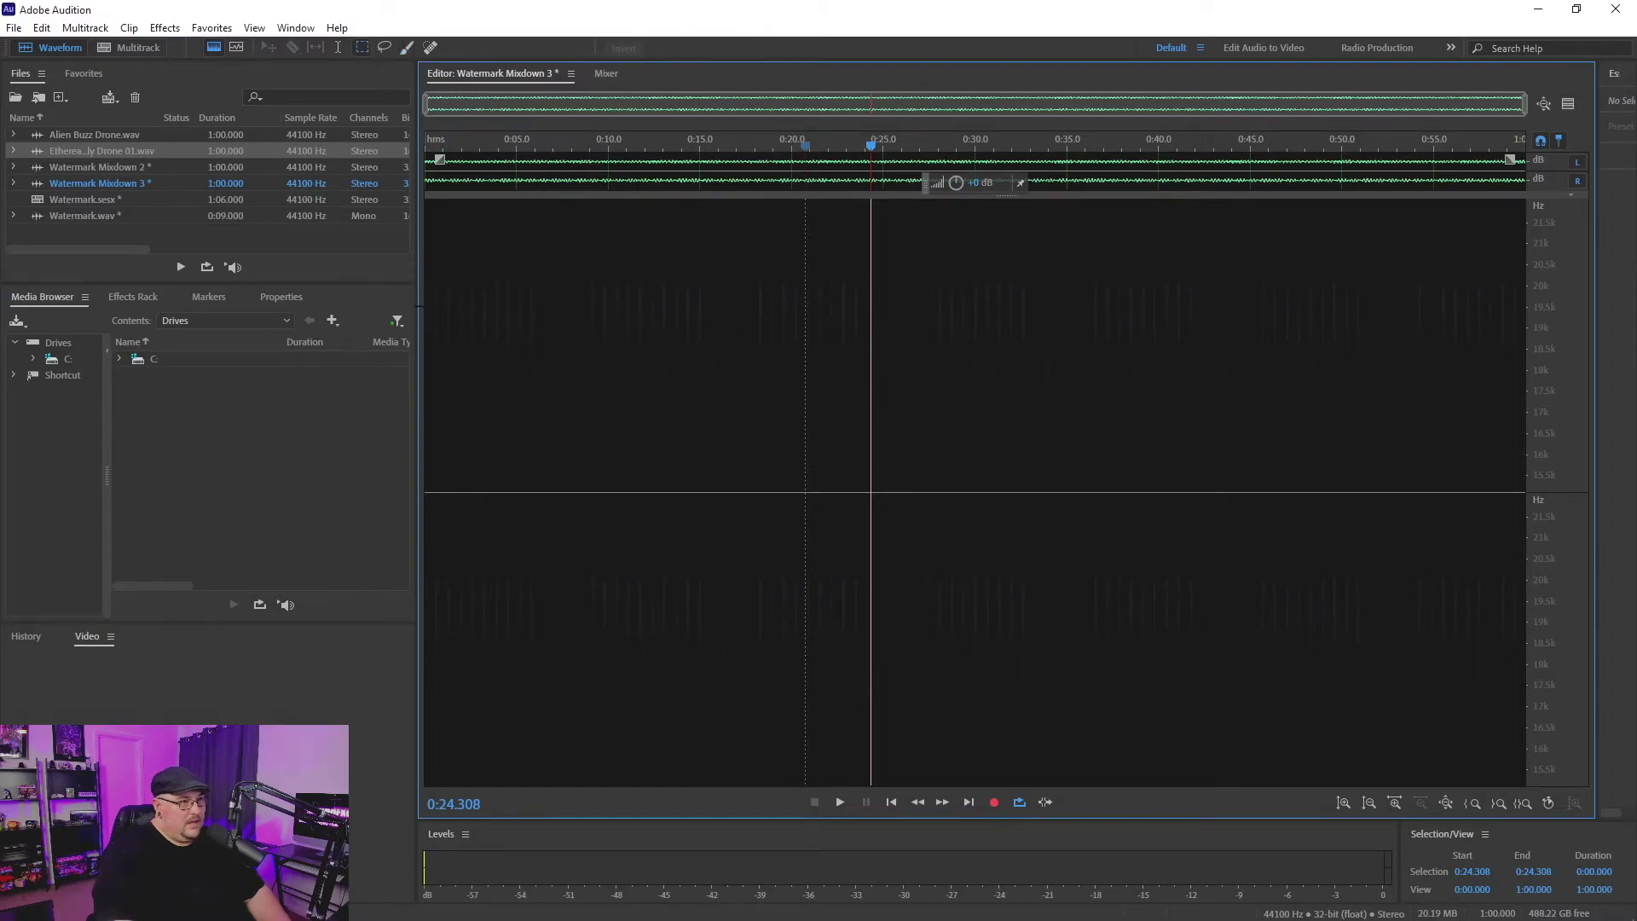
pyautogui.moveTo(426, 283); pyautogui.dragTo(1489, 742)
pyautogui.moveTo(1488, 447); pyautogui.dragTo(1546, 501)
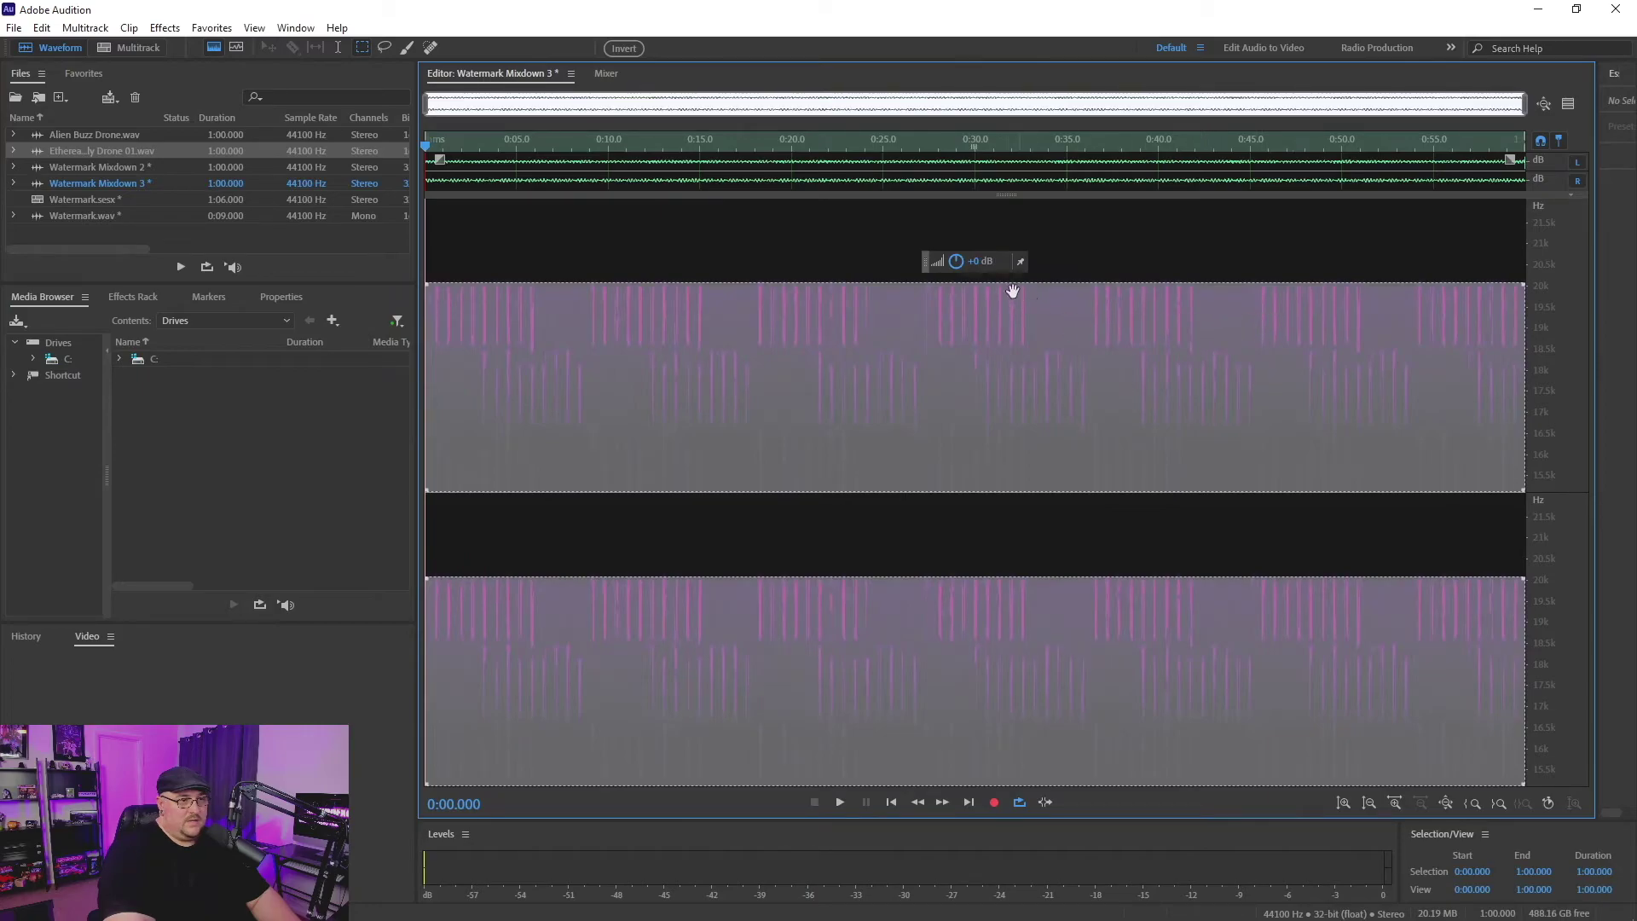
# - Boost the selected high band repeatedly by +15 dB until the TheSoundFXGuy text stands out
pyautogui.moveTo(1113, 290); pyautogui.dragTo(1116, 290)
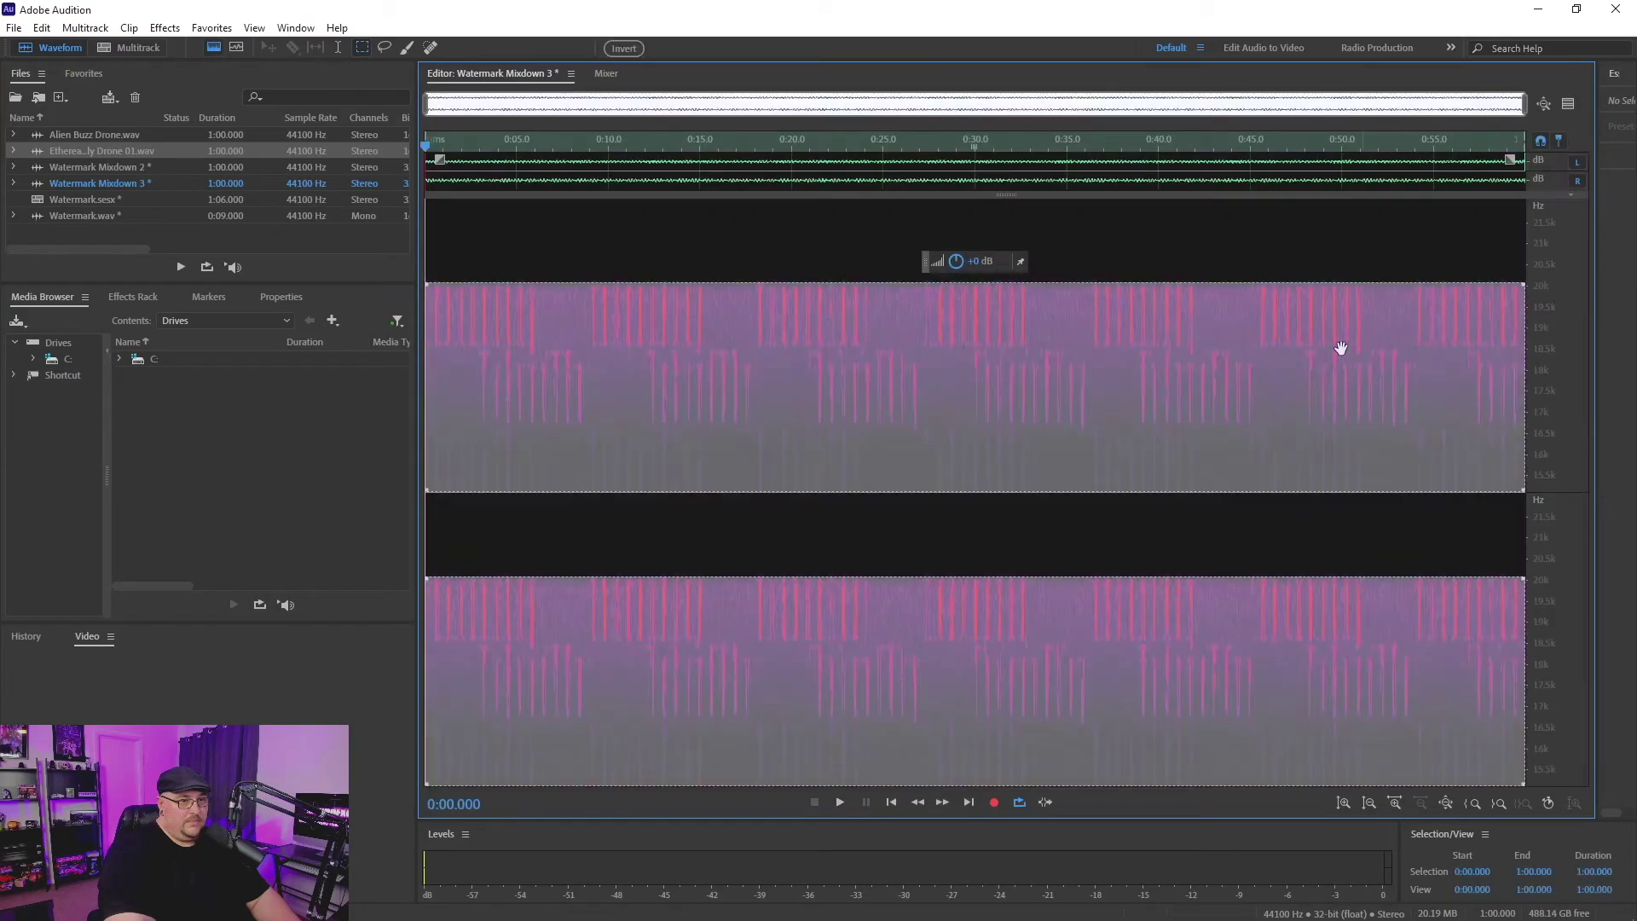
pyautogui.moveTo(1354, 322); pyautogui.dragTo(1370, 321)
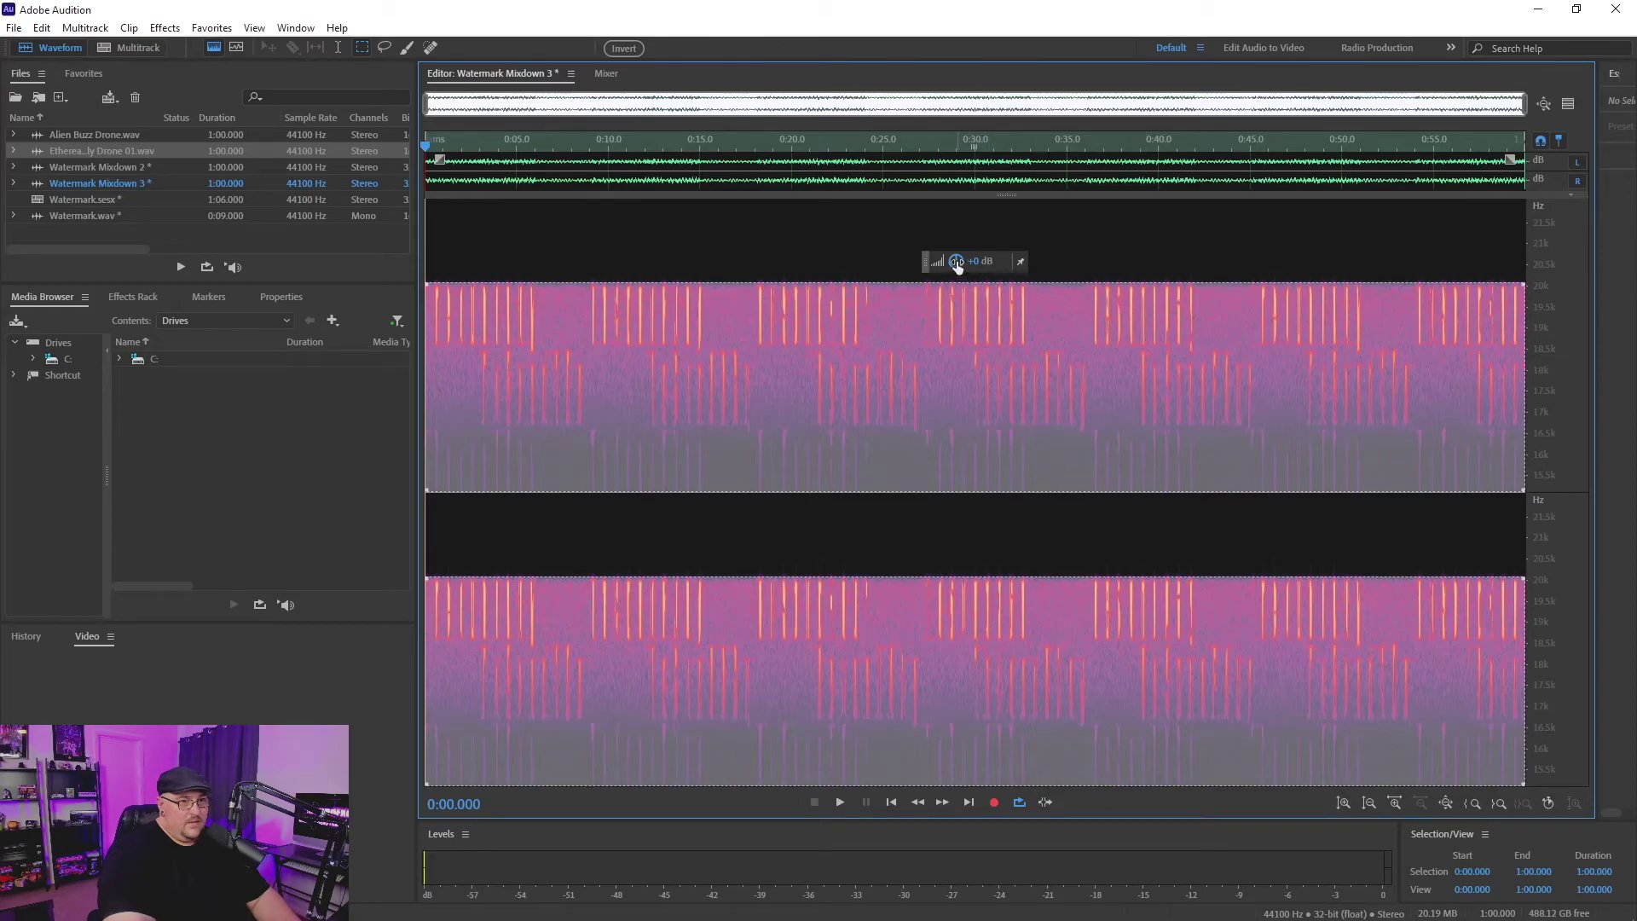
pyautogui.moveTo(956, 265); pyautogui.dragTo(1526, 333)
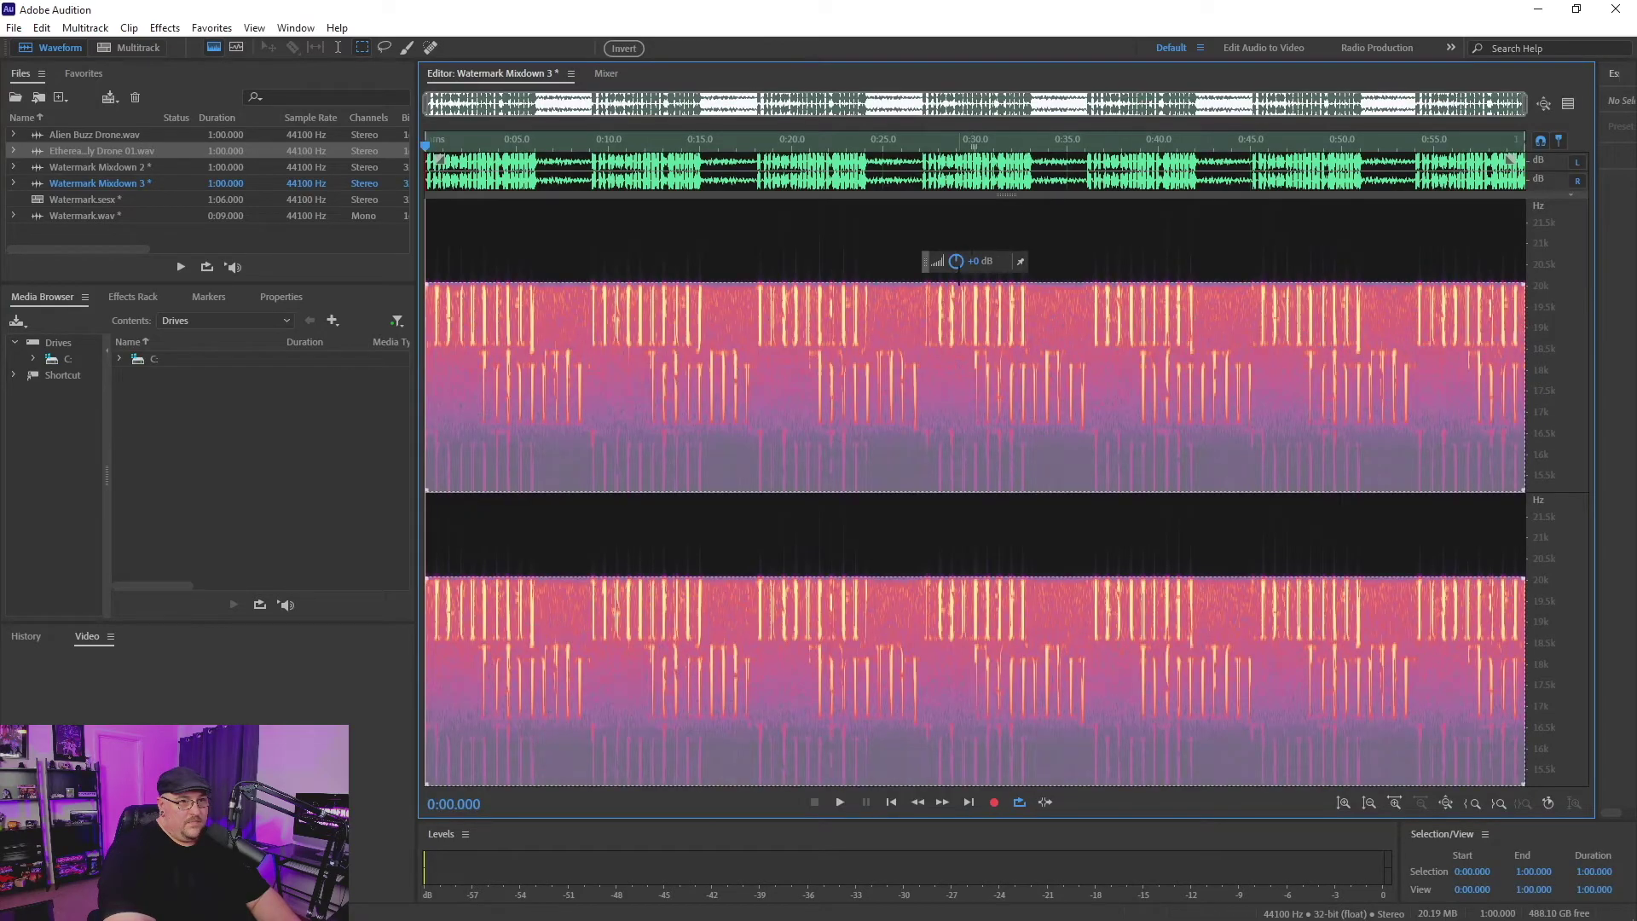
pyautogui.moveTo(956, 260); pyautogui.dragTo(989, 261)
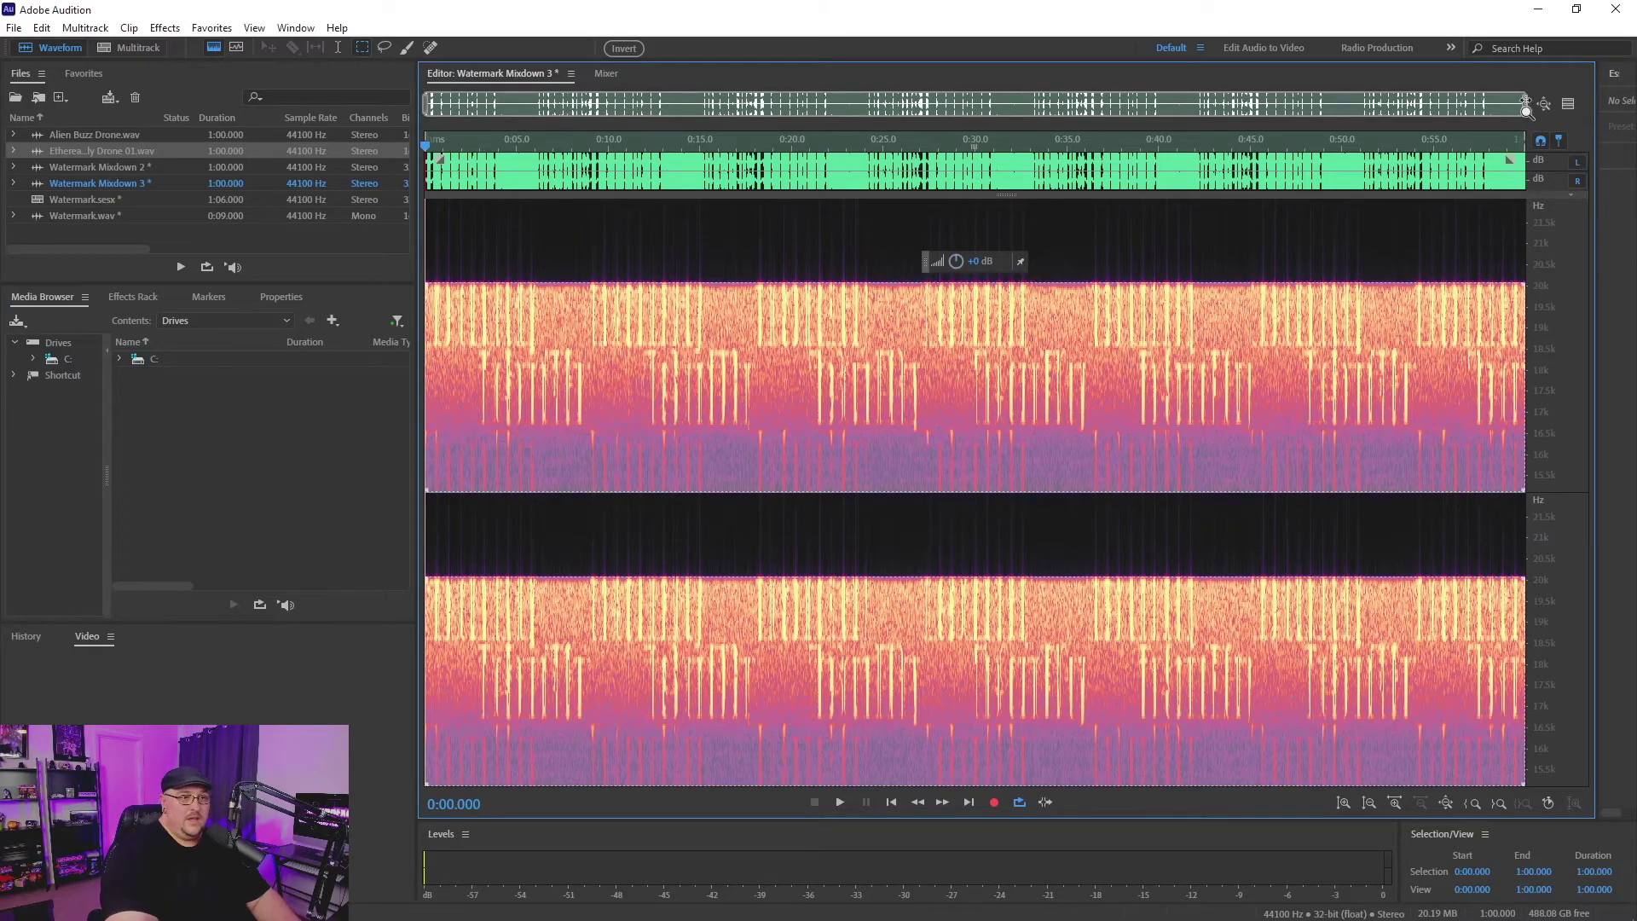
pyautogui.moveTo(1524, 107); pyautogui.dragTo(773, 122)
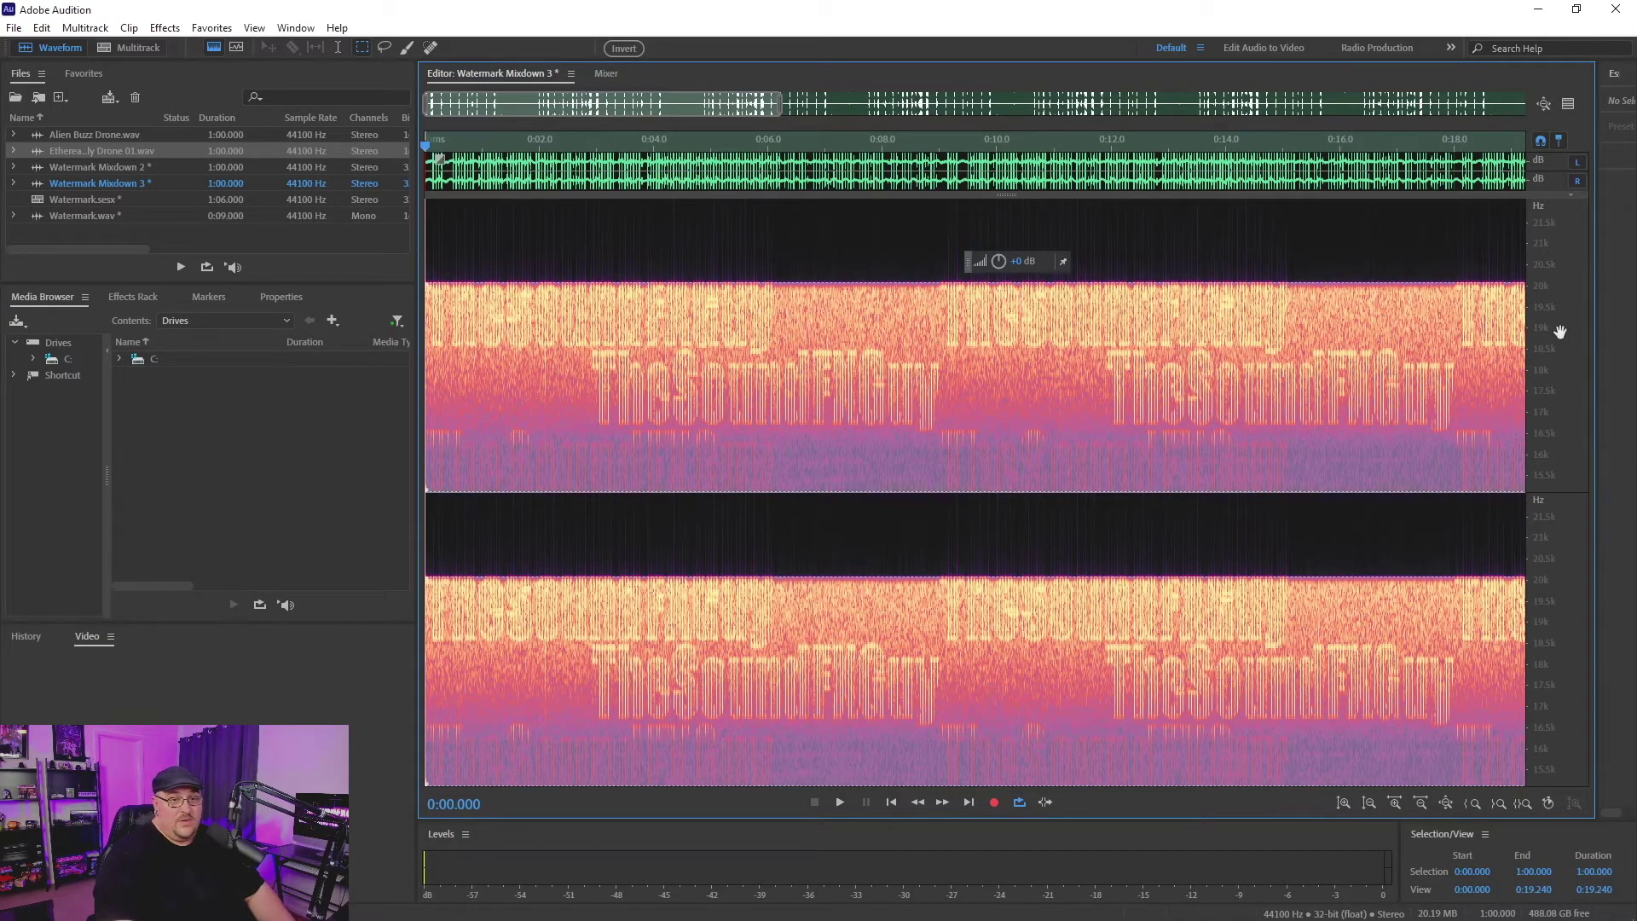
# - Zoom the frequency ruler out to the full 1k–20k range
pyautogui.scroll(-5, 1546, 329)
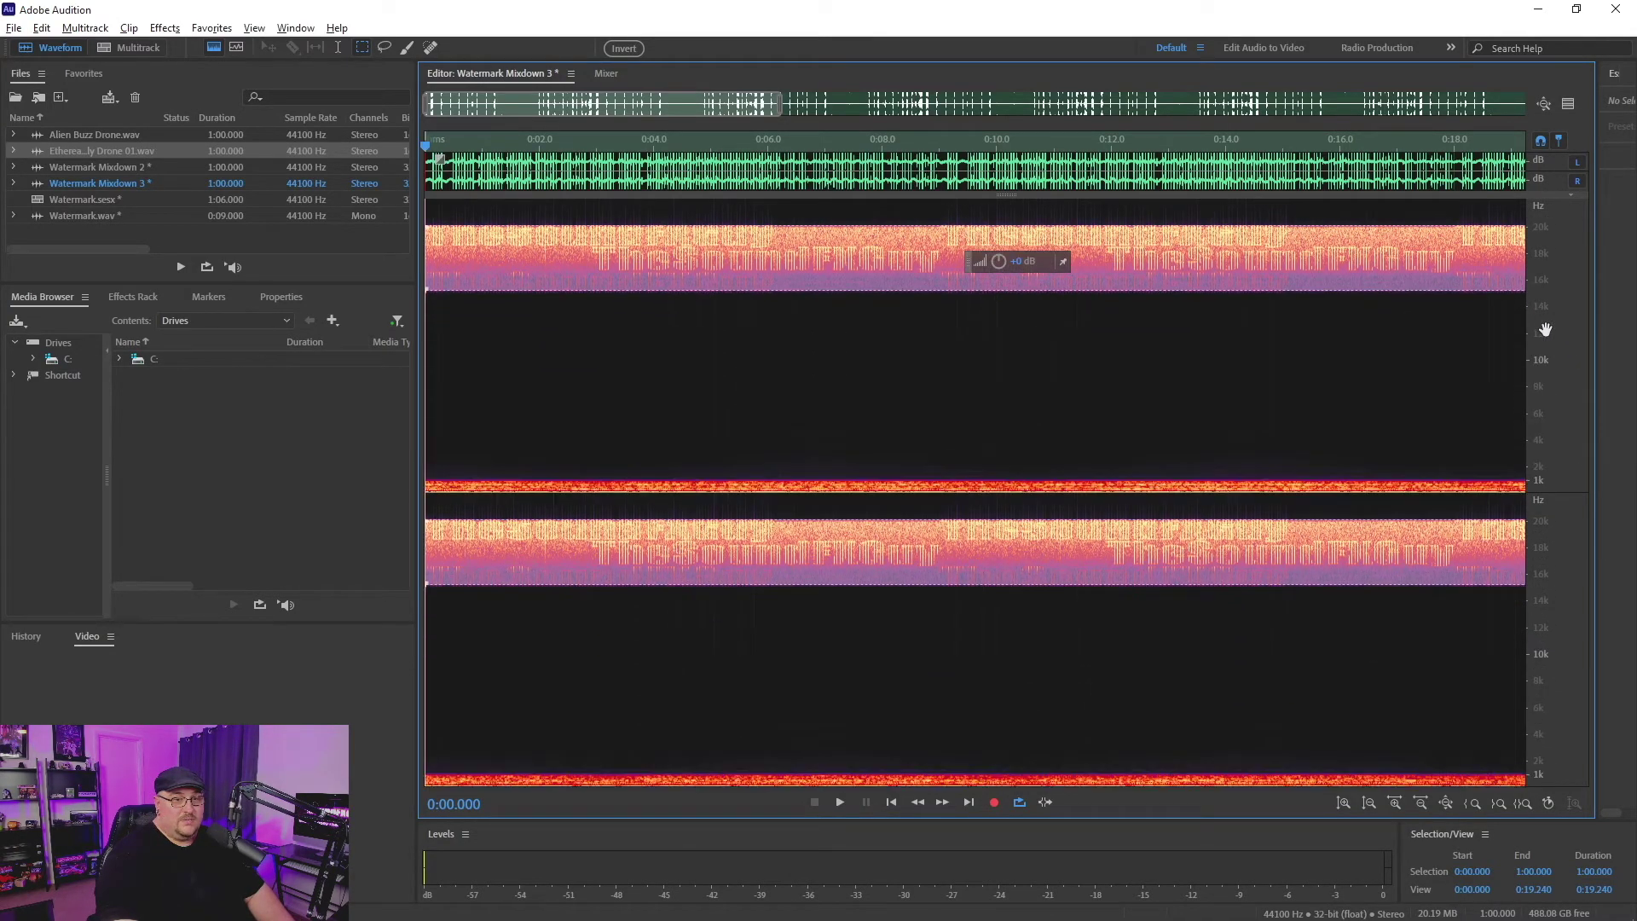
pyautogui.press('alt')
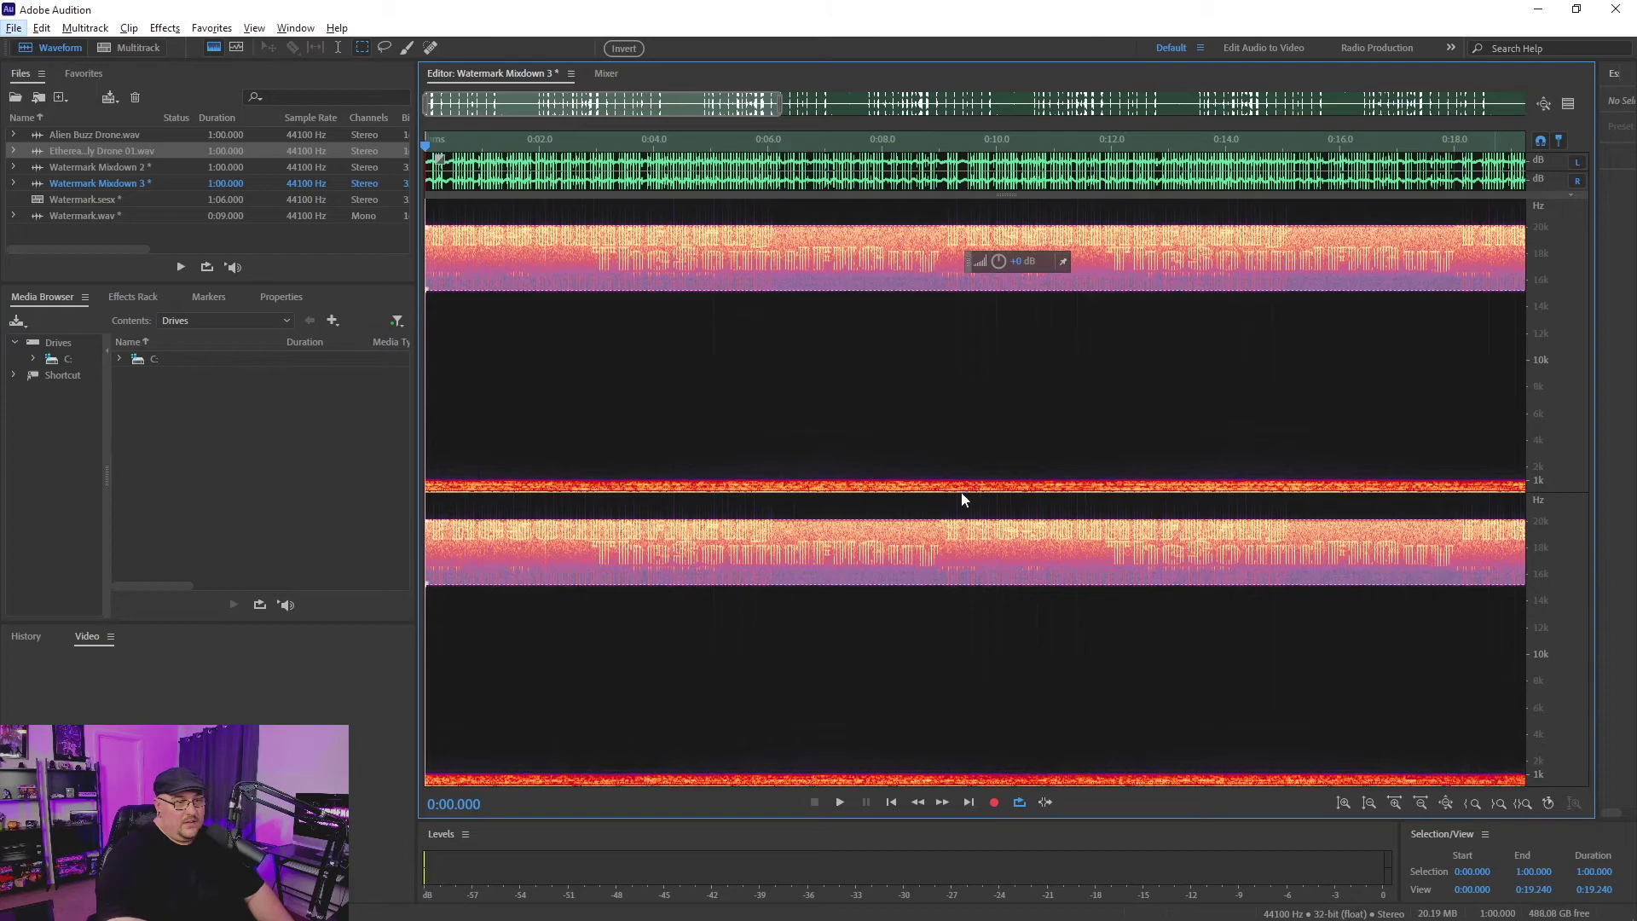